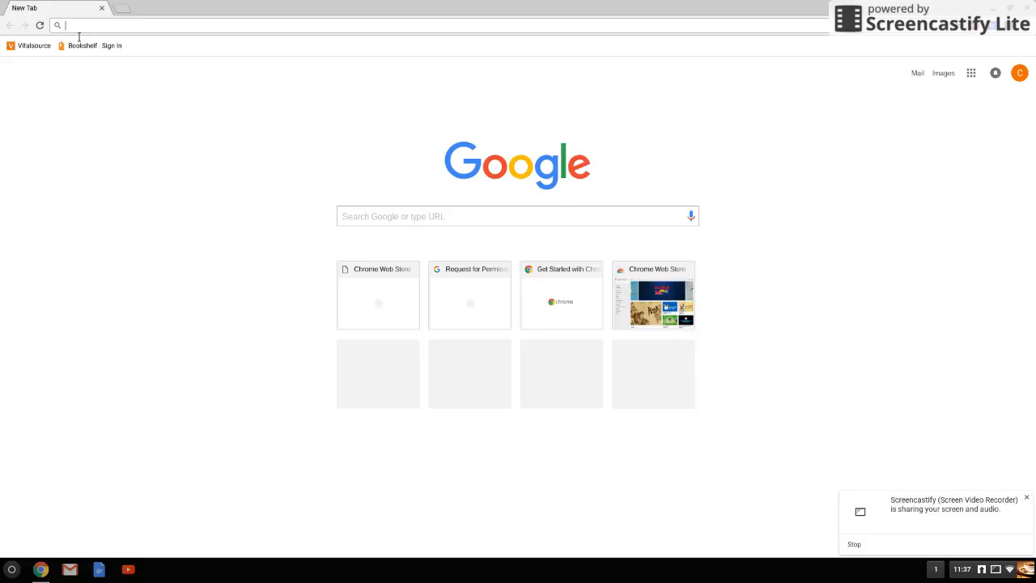
Step: Open the Gmail inbox by going to gmail.com
type("gmail.com")
key("Return")
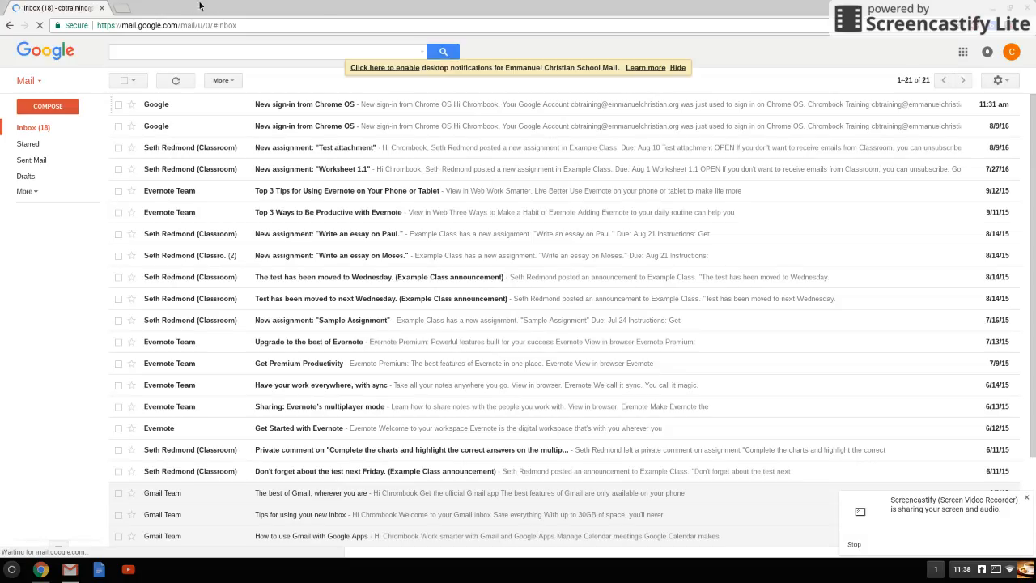
Step: Look at the Mail shortcut among the Google apps in a new browser tab, and close that tab
left_click(123, 8)
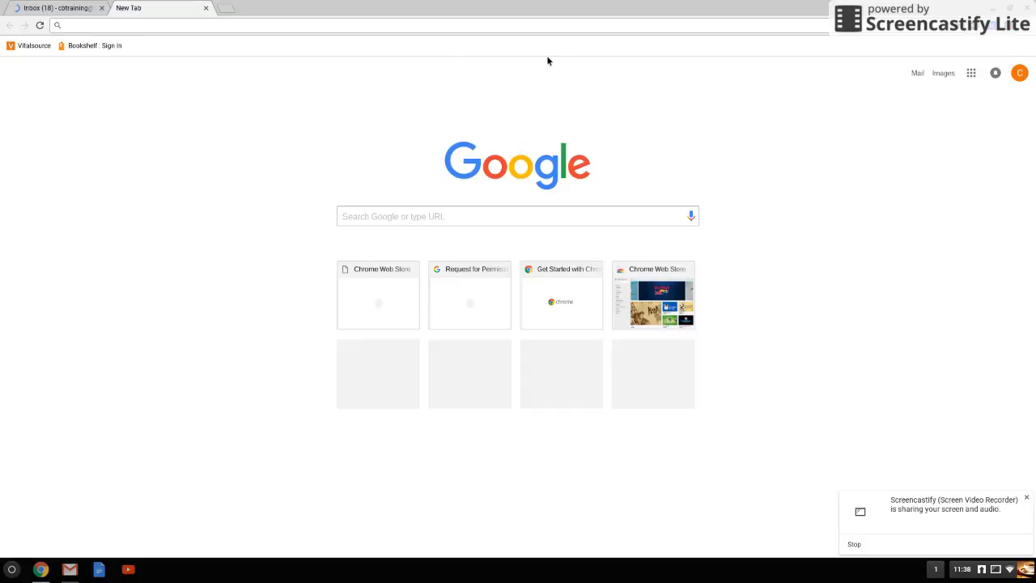
left_click(974, 76)
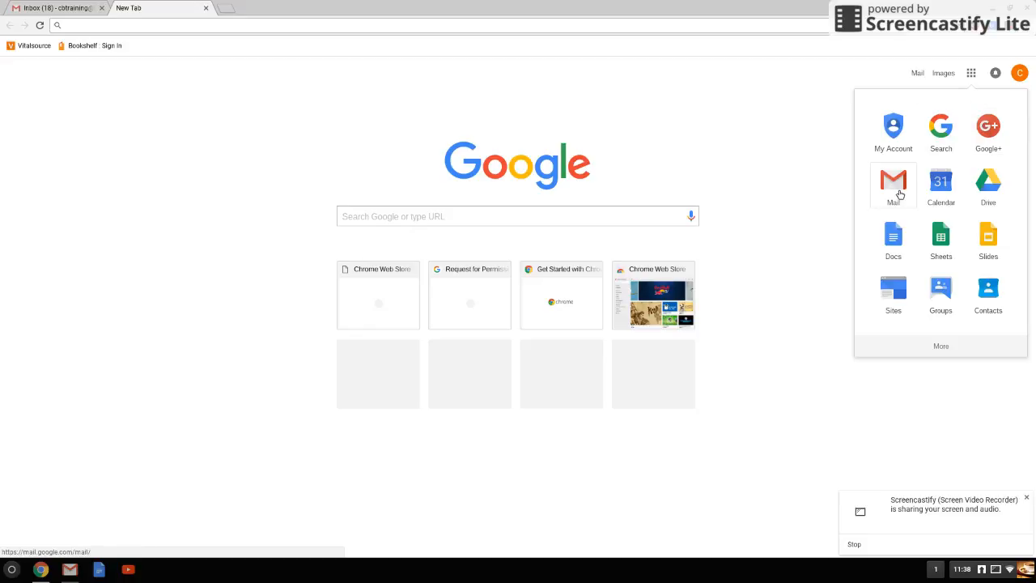
left_click(206, 8)
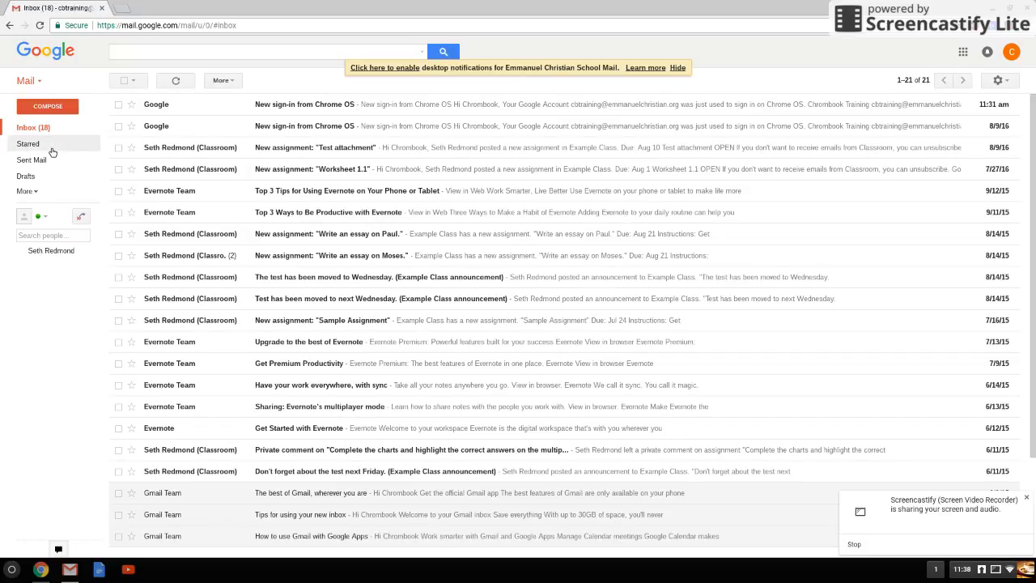
Step: Star the newest Google sign-in email in the inbox and remove the star again
left_click(131, 104)
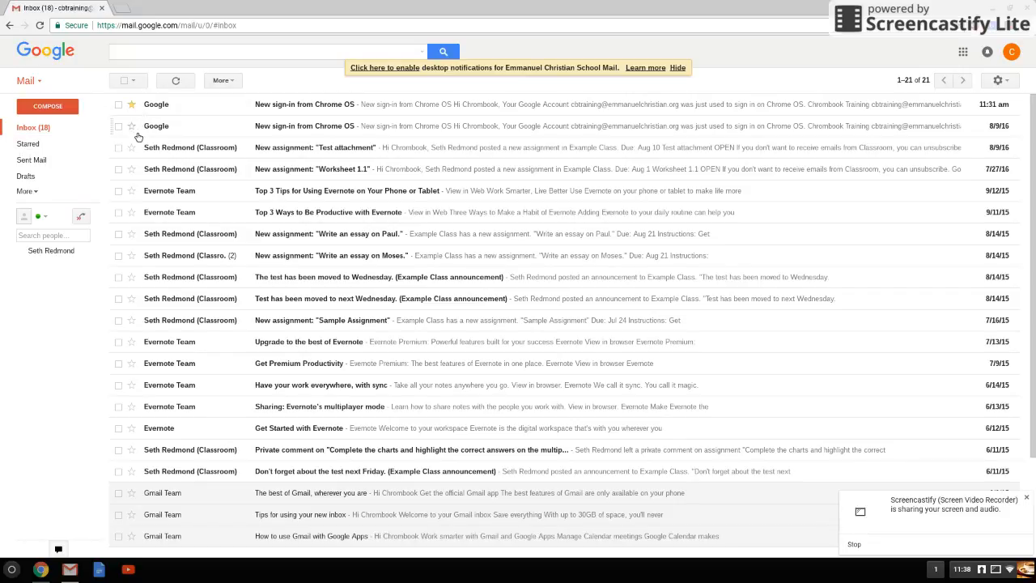
left_click(132, 126)
left_click(131, 104)
Step: Look through the Sent Mail and Spam folders, including Spam's automatic deletion notice, and return to the inbox
left_click(67, 162)
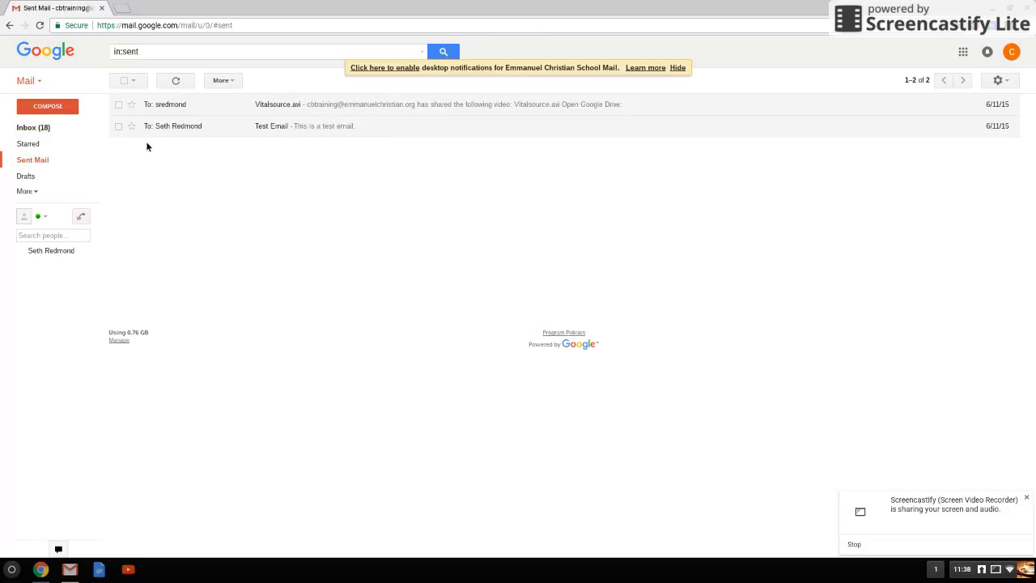
left_click(41, 135)
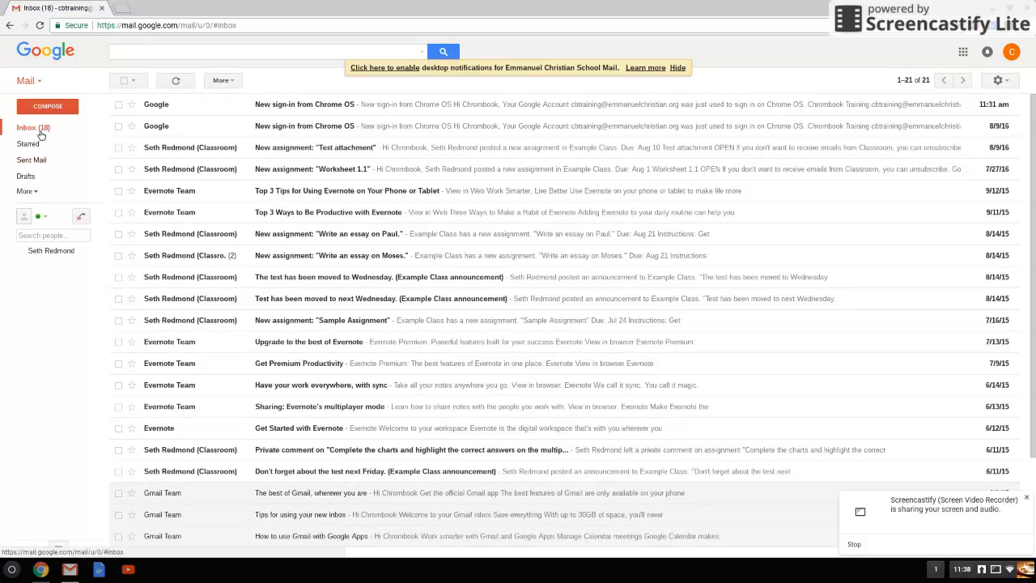
left_click(39, 193)
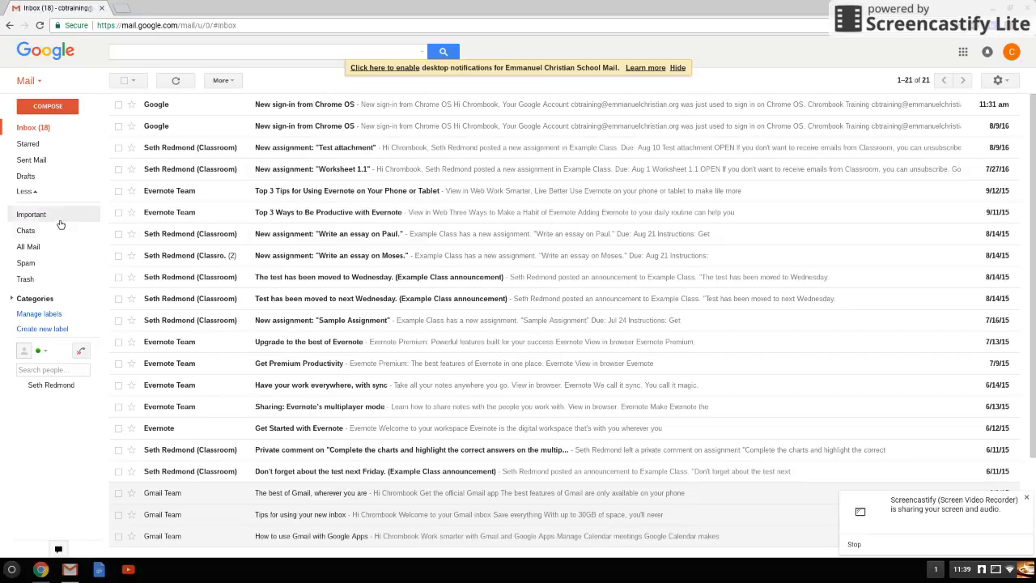
left_click(66, 264)
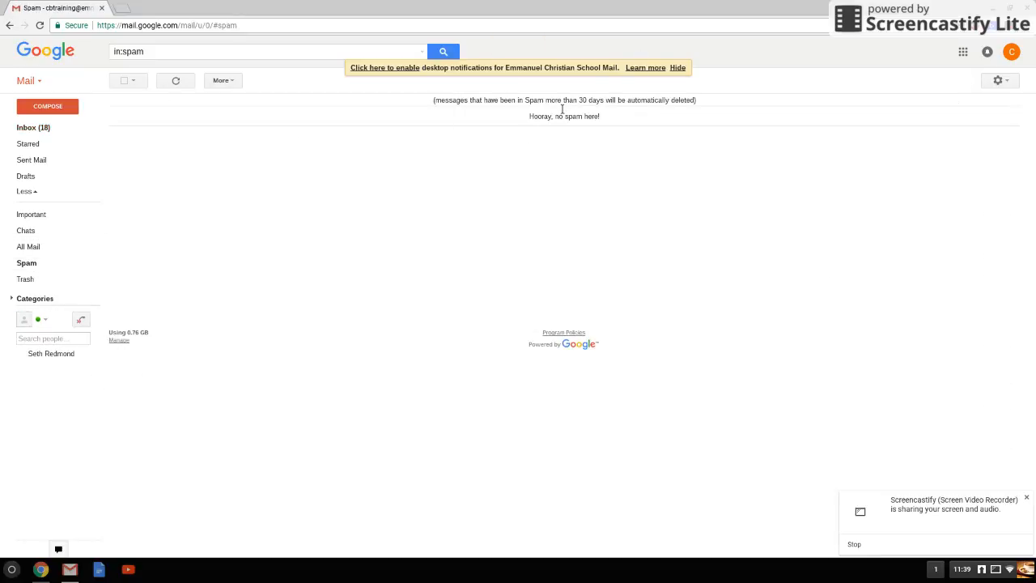
left_click_drag(519, 104, 701, 107)
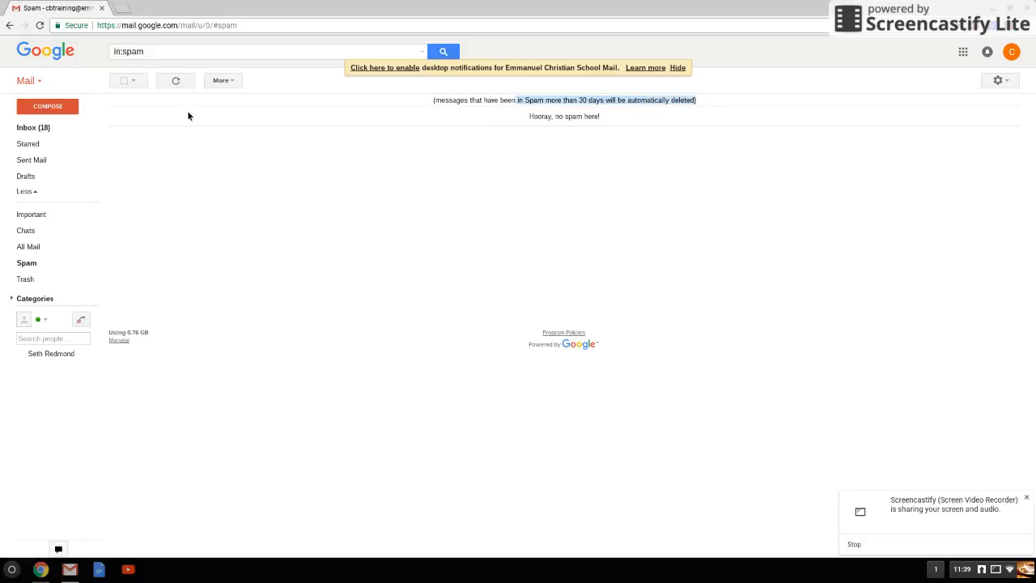
mouse_move(46, 298)
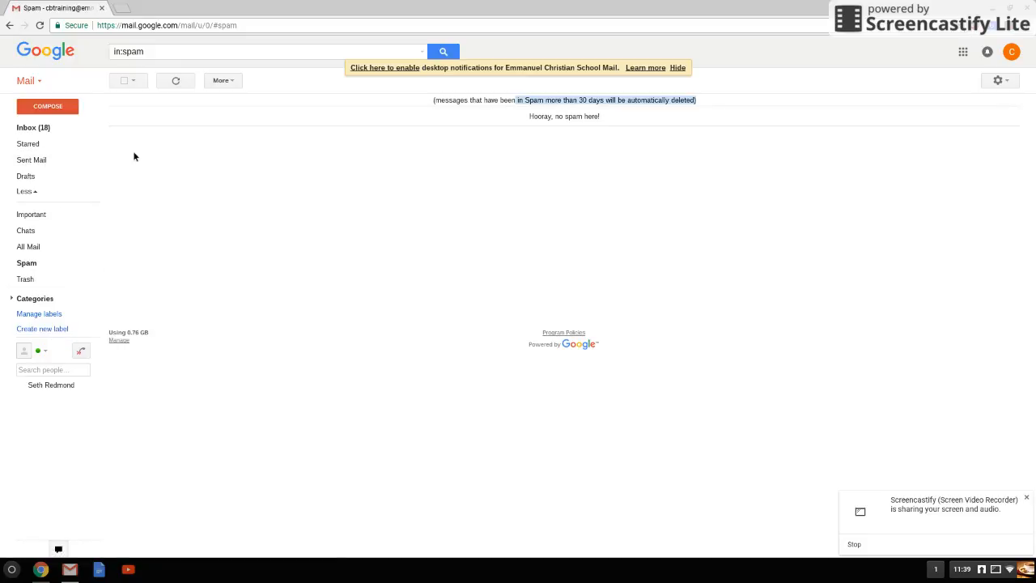
left_click(41, 128)
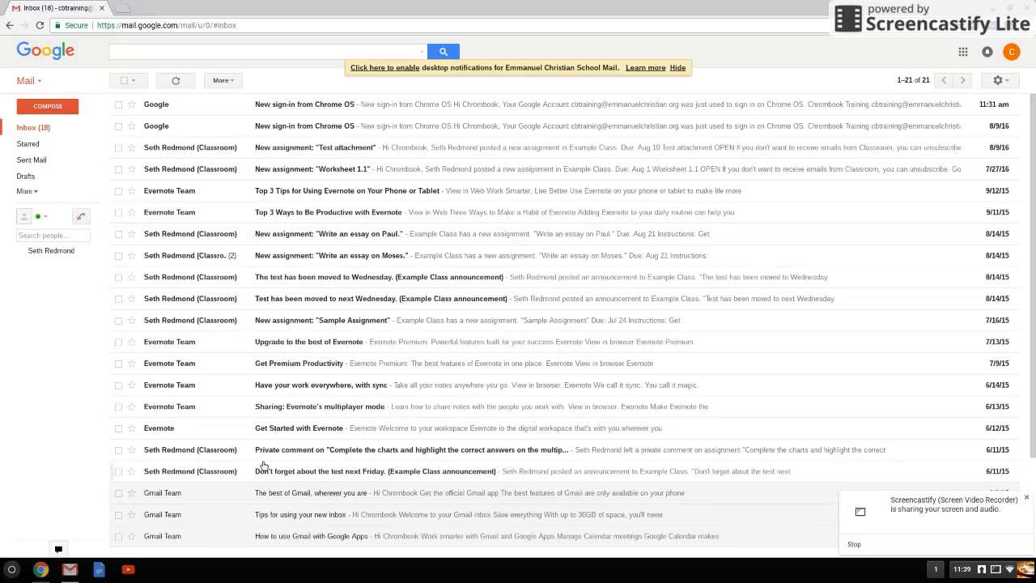
Step: Delete the five Evernote emails dated 6/12/15 through 7/13/15 from the inbox
left_click(118, 428)
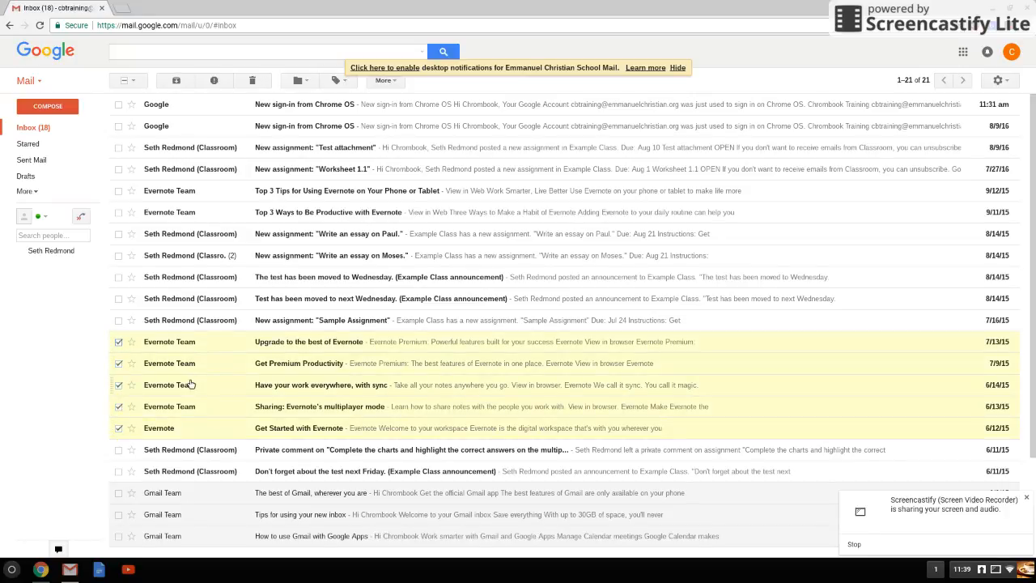
scroll(191, 384, "down", 2)
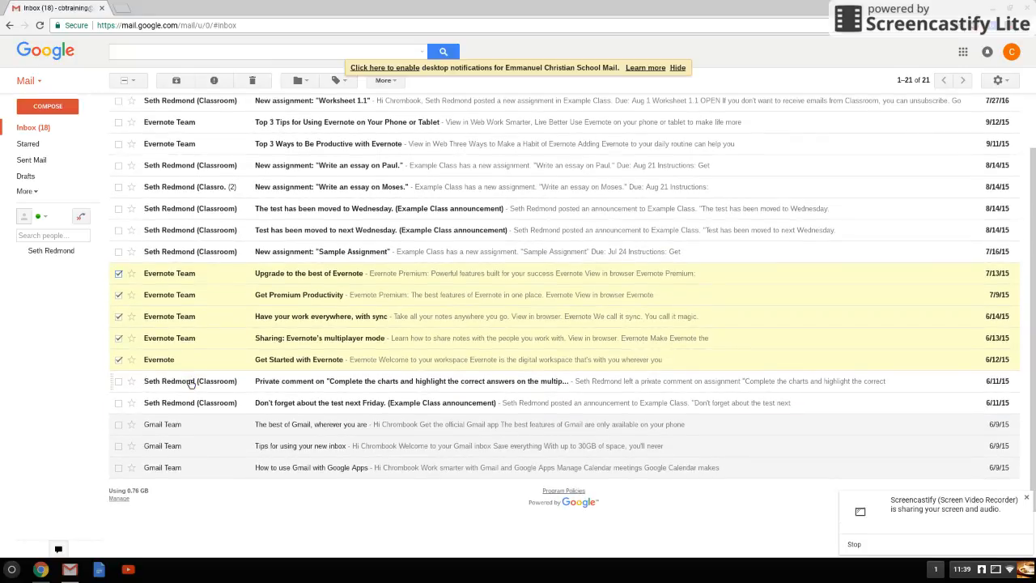
scroll(190, 383, "up", 2)
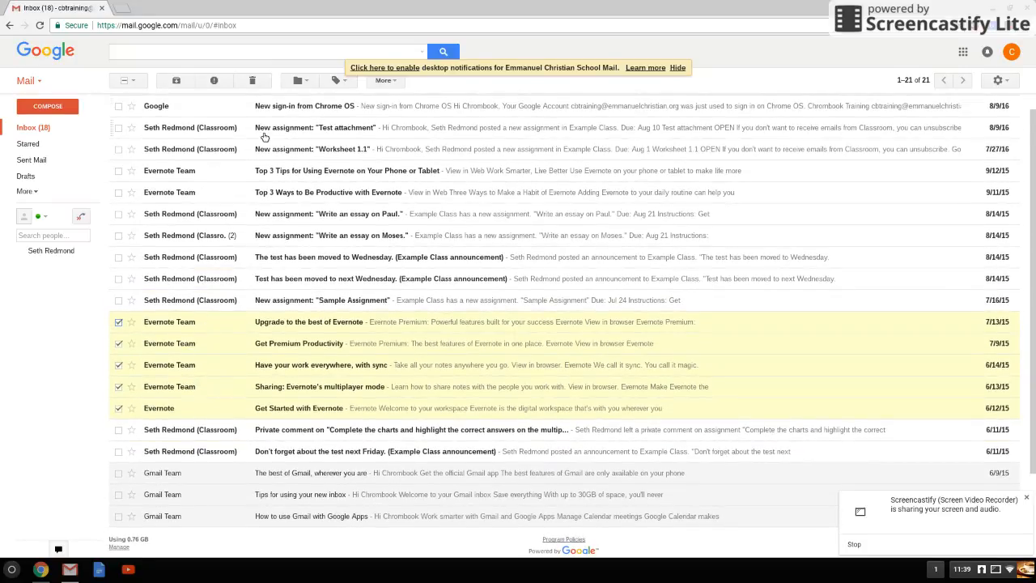
left_click(261, 86)
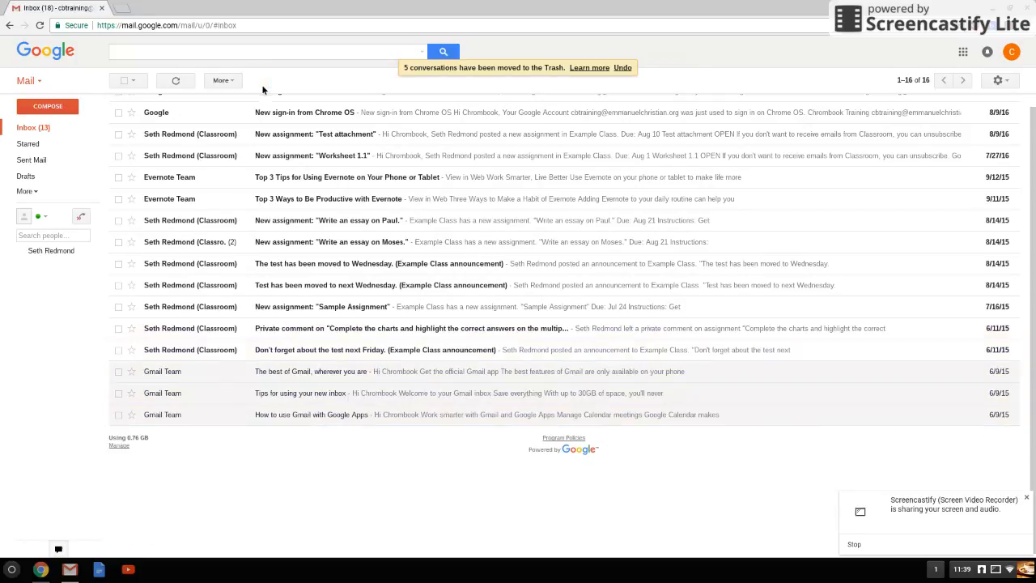
Step: View the deleted Evernote emails in the Trash folder, selecting and deselecting all of them at once
left_click(29, 193)
left_click(27, 279)
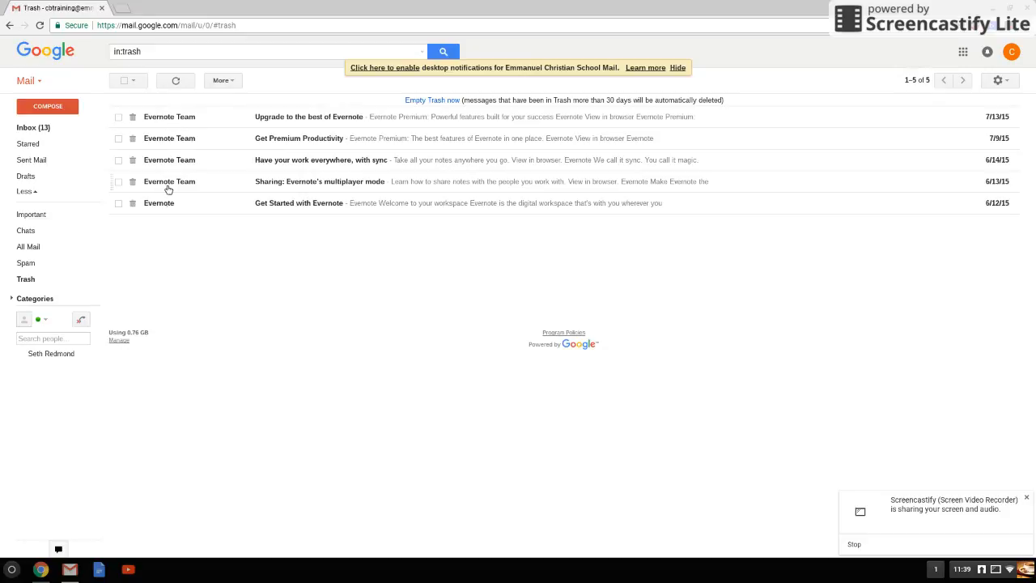
mouse_move(167, 209)
left_click(125, 81)
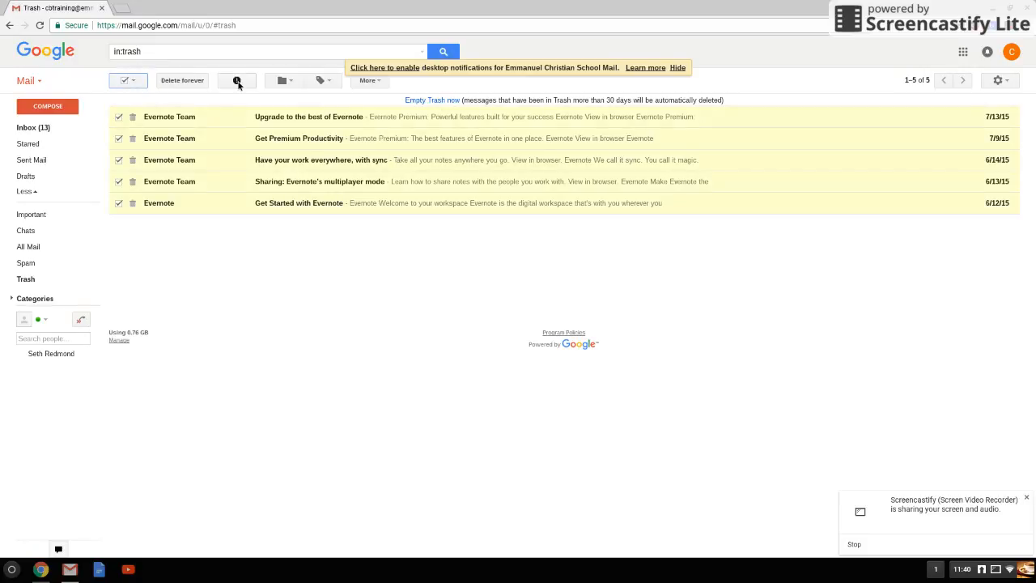
left_click(125, 82)
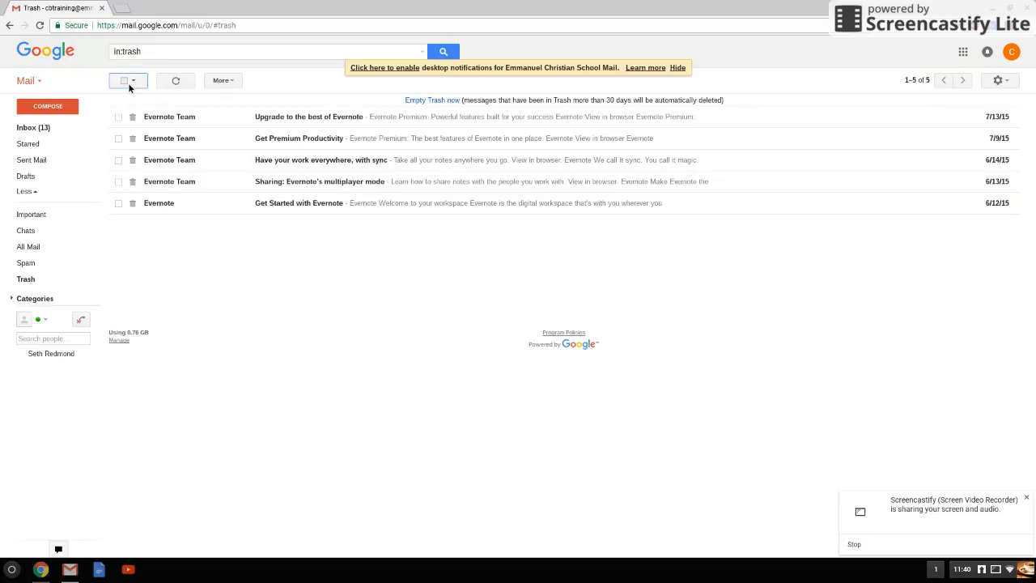
Step: Move all messages in Trash back to the Inbox and return to the inbox view
left_click(127, 83)
left_click(372, 81)
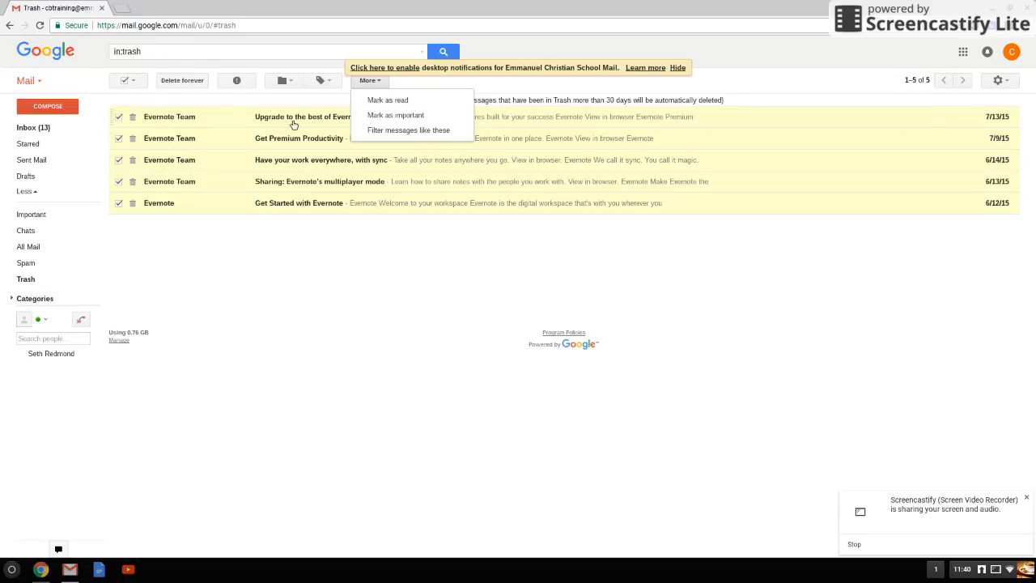
left_click(140, 81)
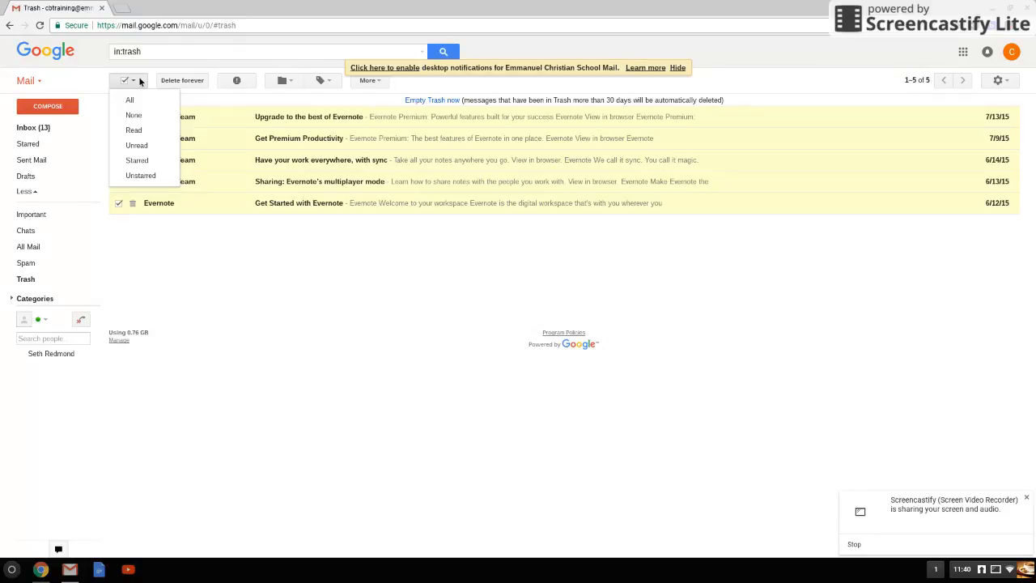
left_click(140, 82)
left_click(140, 81)
left_click(370, 82)
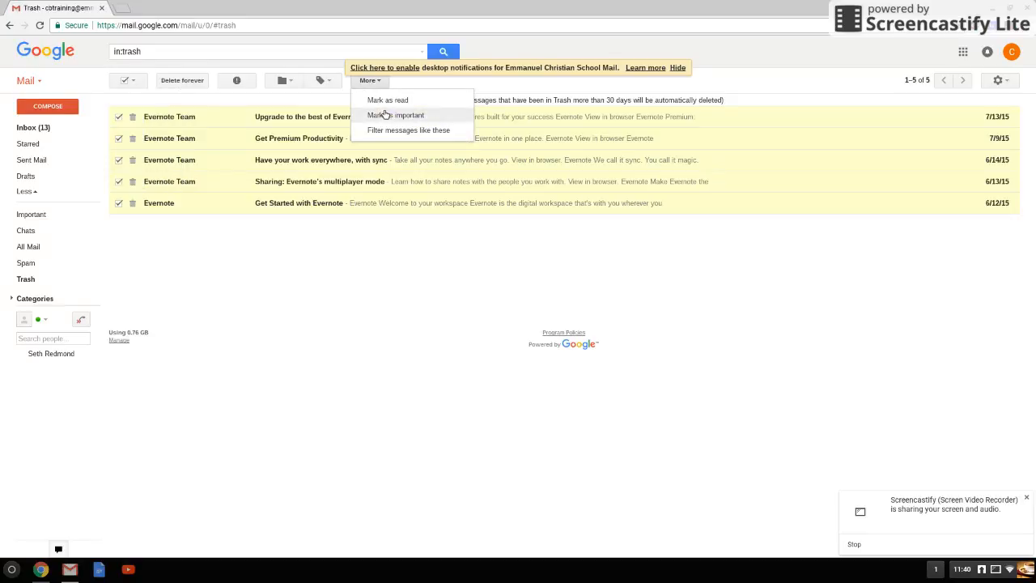
left_click(285, 82)
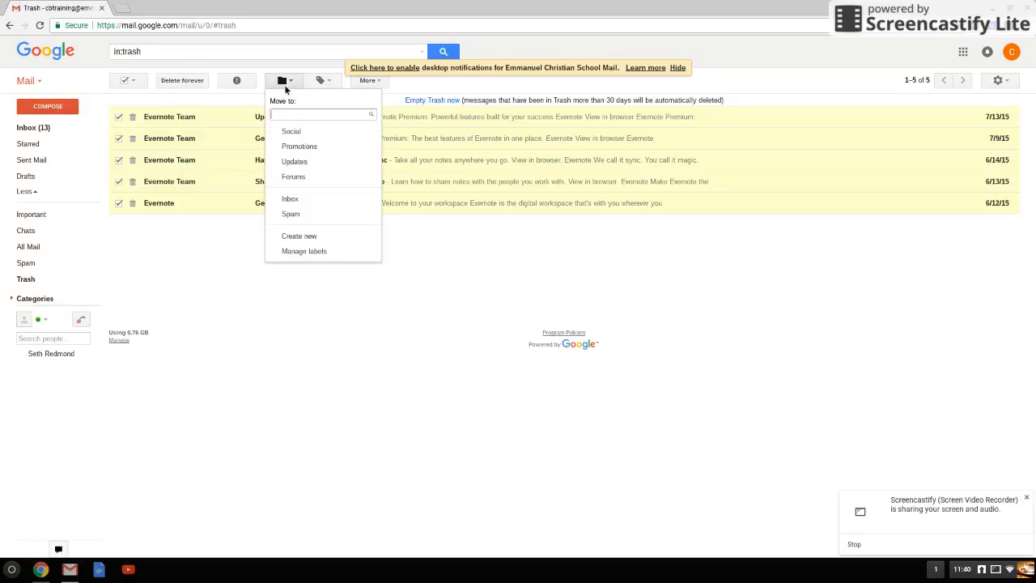
left_click(328, 204)
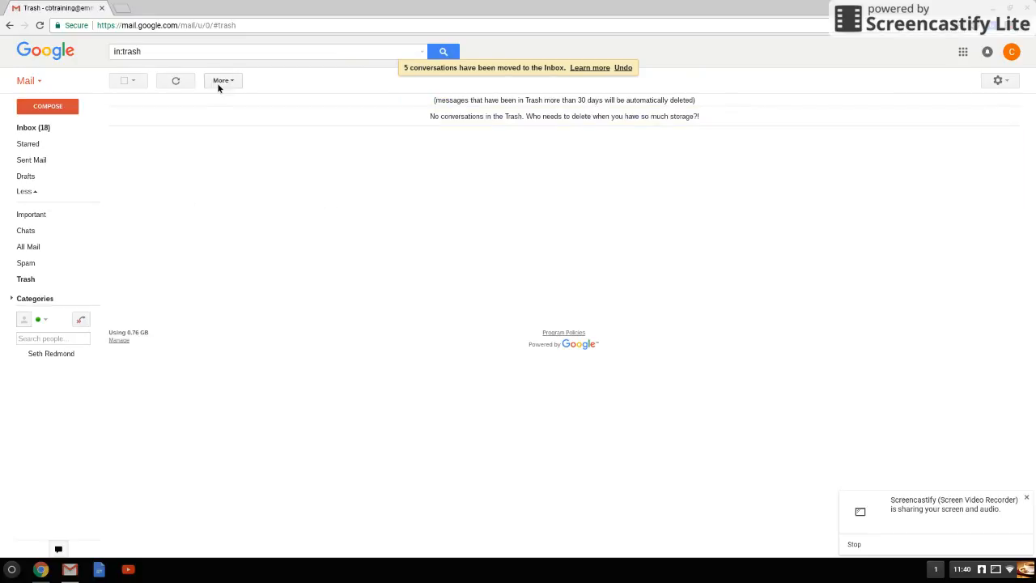
left_click(77, 128)
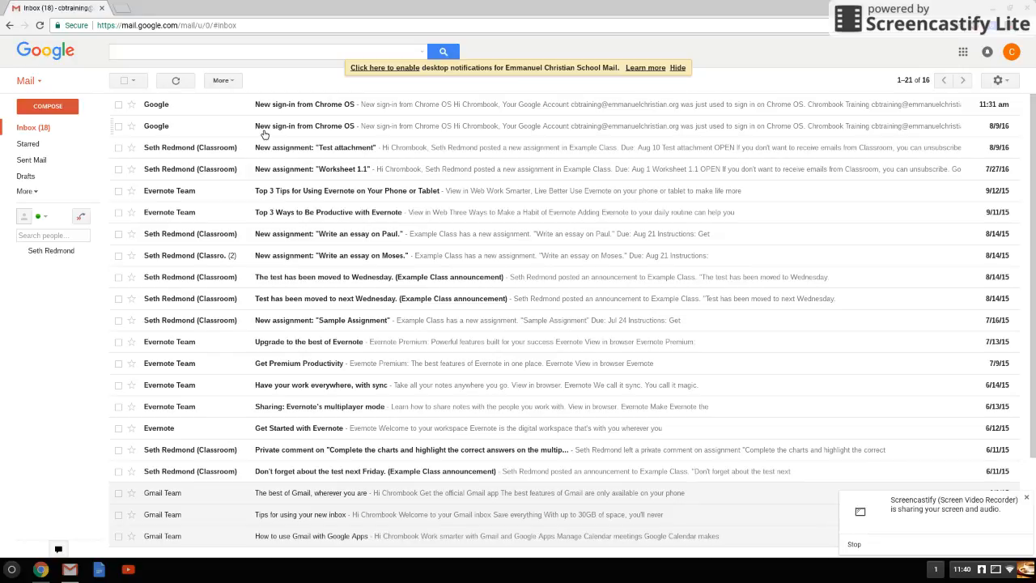
Step: Create a new top-level label named Evernote
left_click(25, 192)
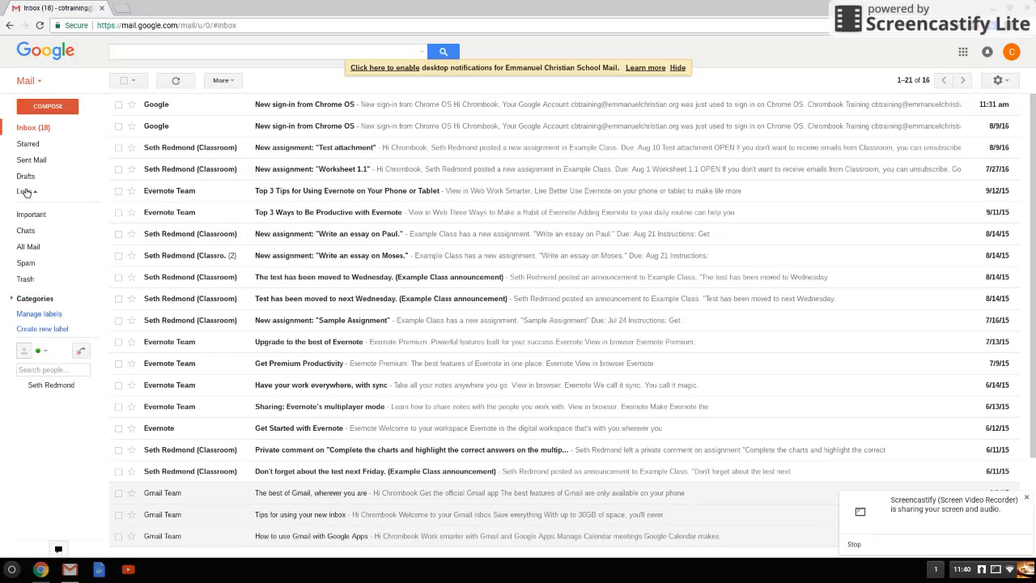
left_click(51, 328)
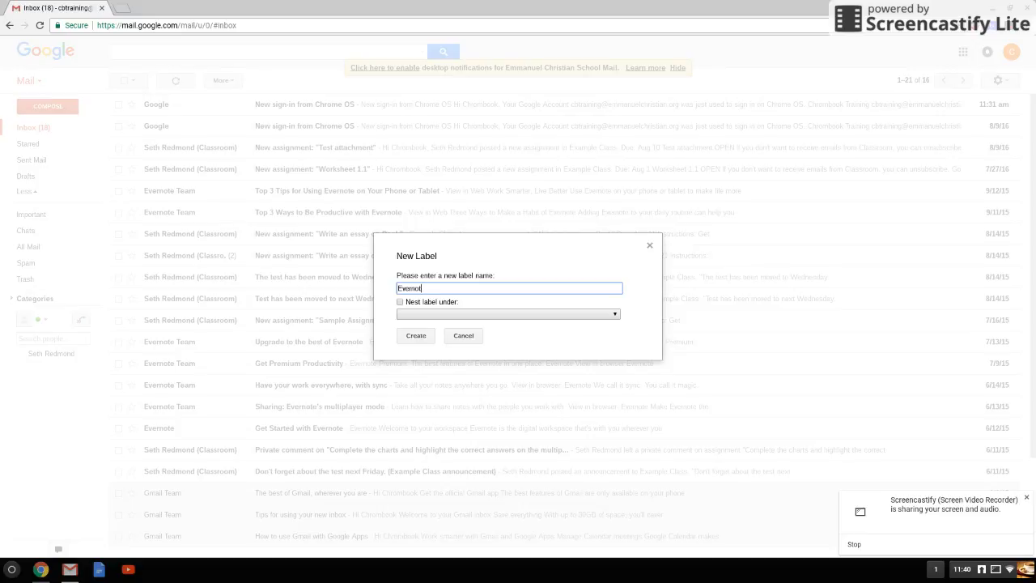
left_click(428, 337)
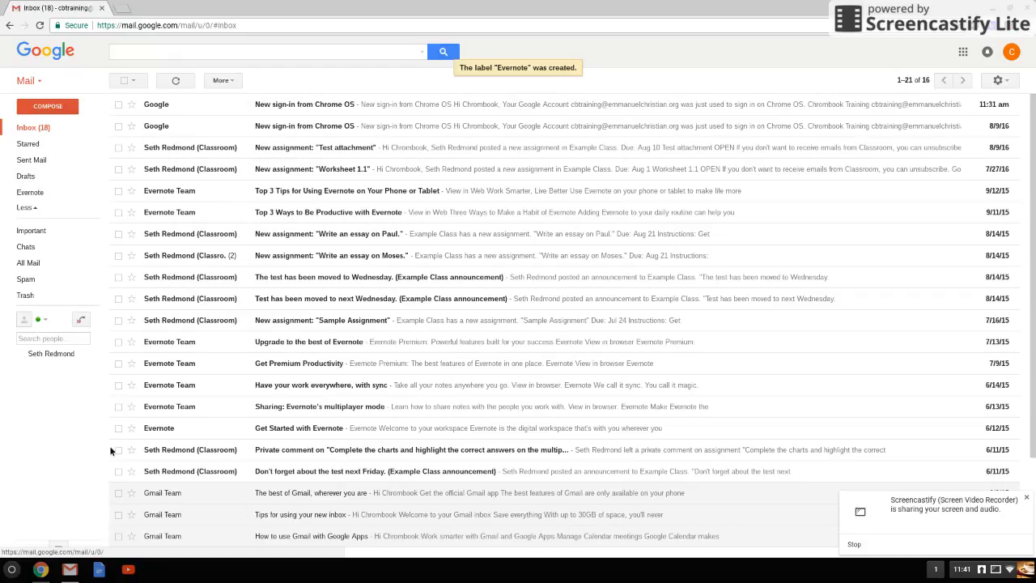
Step: Move all seven Evernote emails from the inbox into the Evernote label, check the label's contents, and return to the inbox
left_click(118, 407)
left_click(118, 385)
left_click(118, 362)
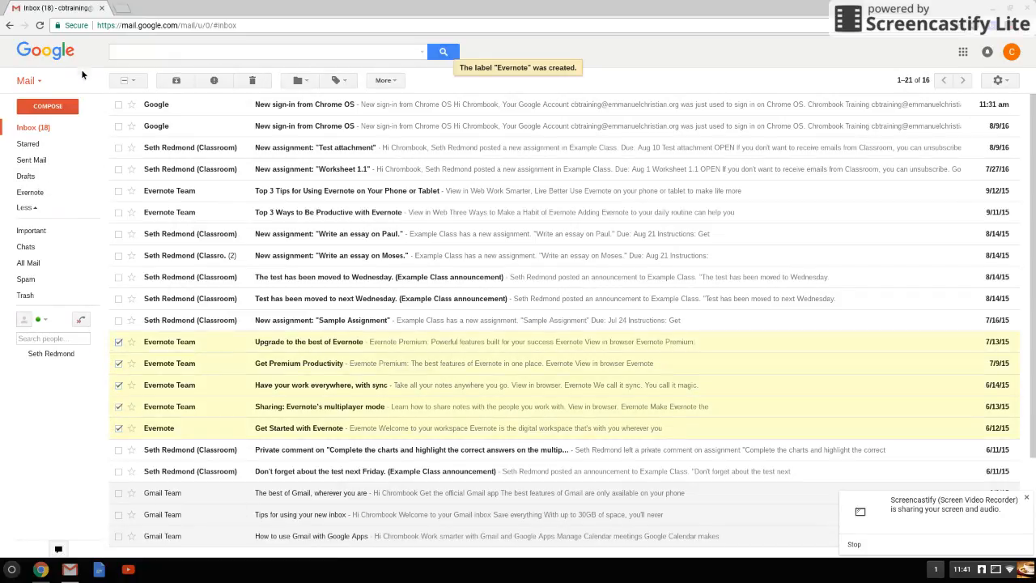
left_click(118, 190)
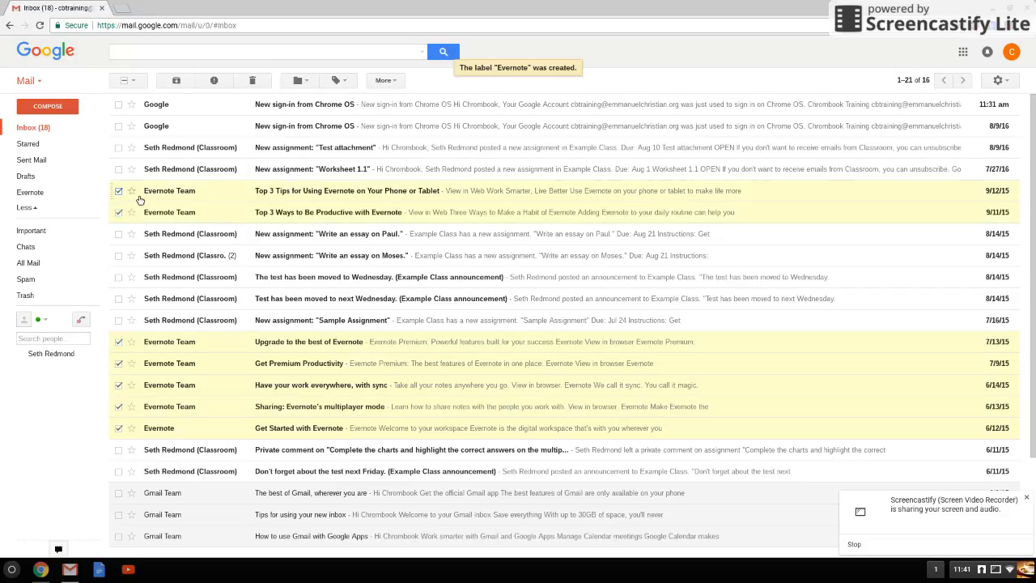
left_click_drag(168, 197, 41, 194)
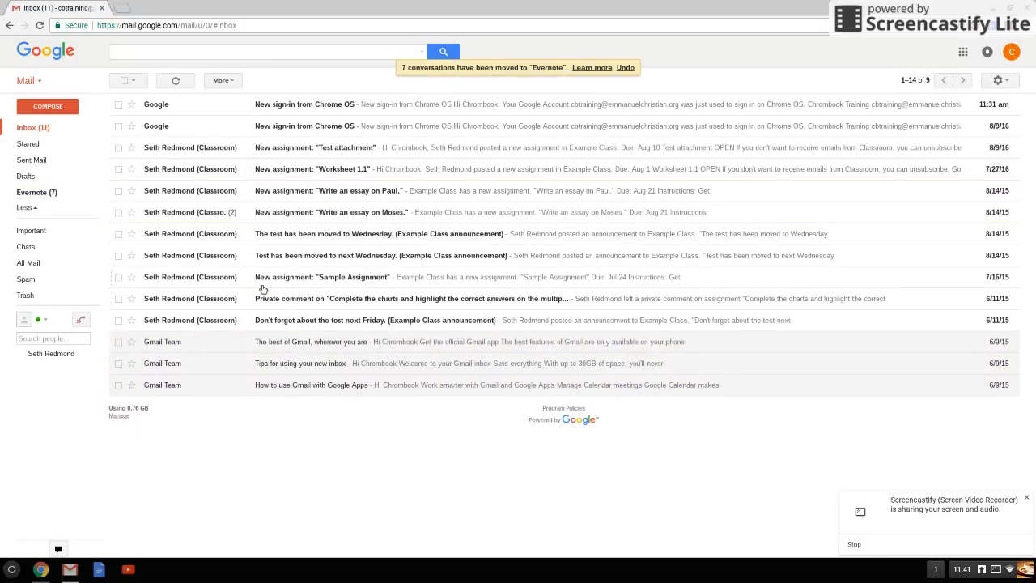
left_click(38, 195)
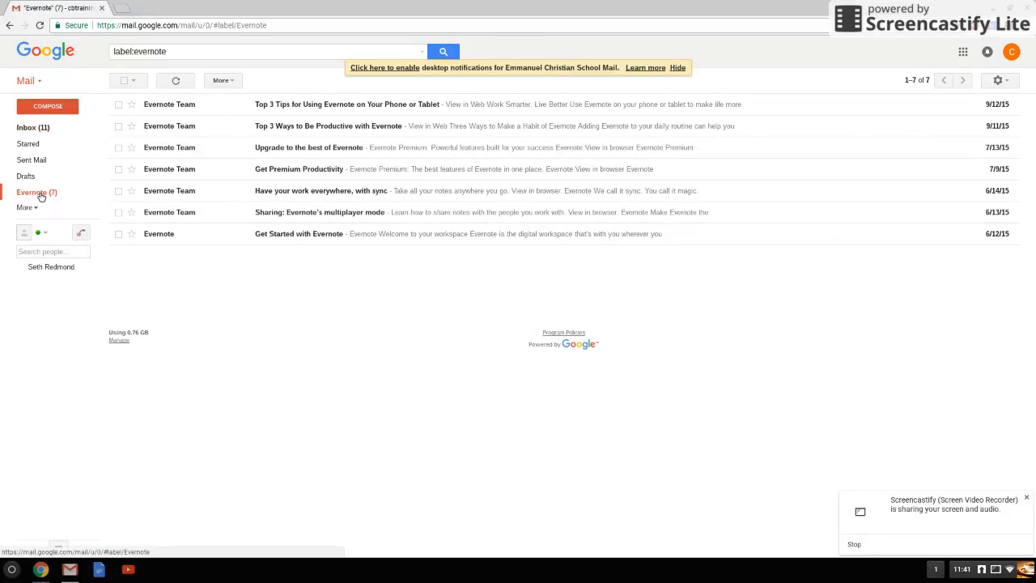
left_click(51, 135)
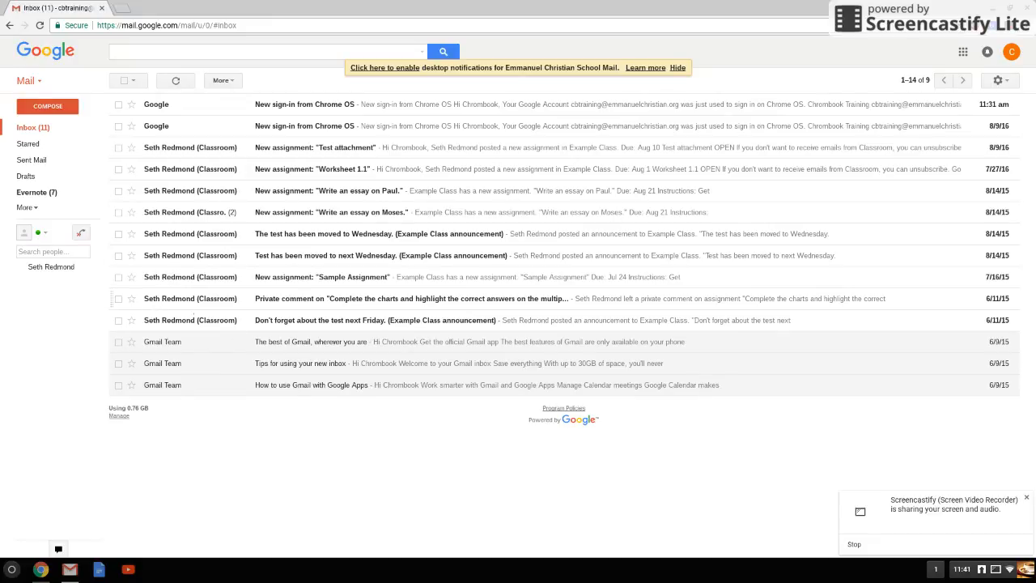
Step: Create a new top-level label named Classroom, trying the nesting option under a parent label but leaving it off
left_click(40, 209)
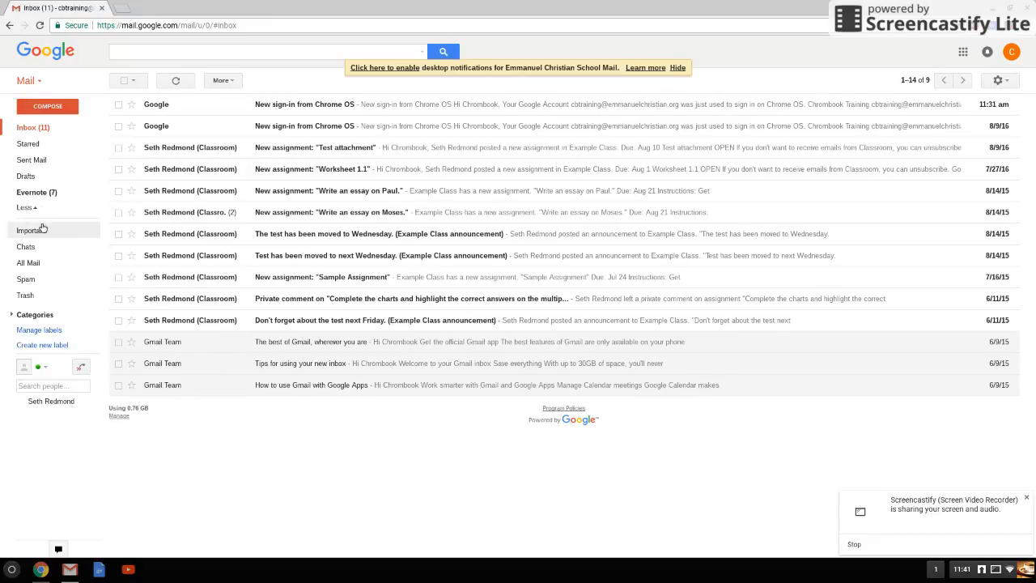
left_click(66, 346)
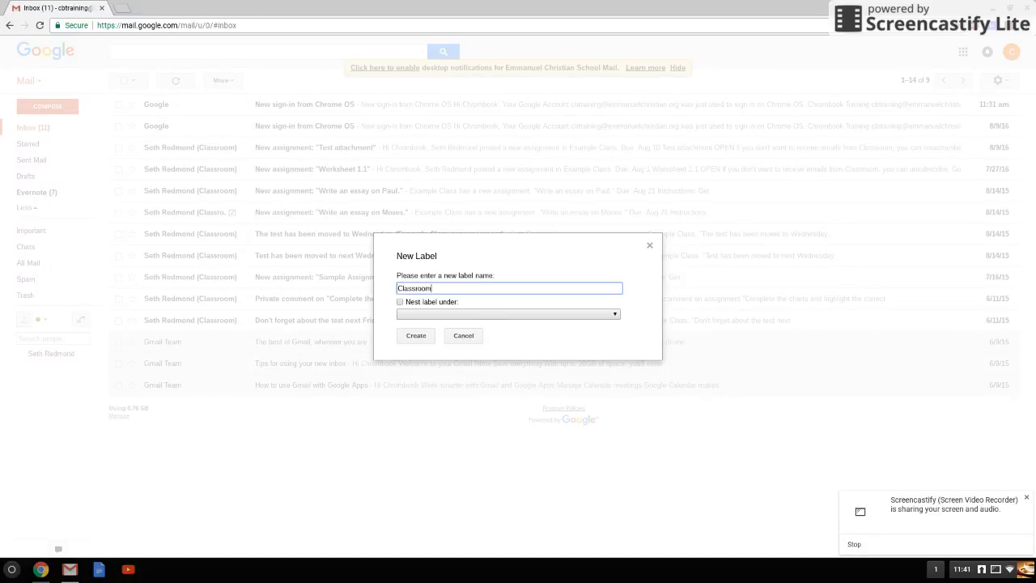
left_click(440, 302)
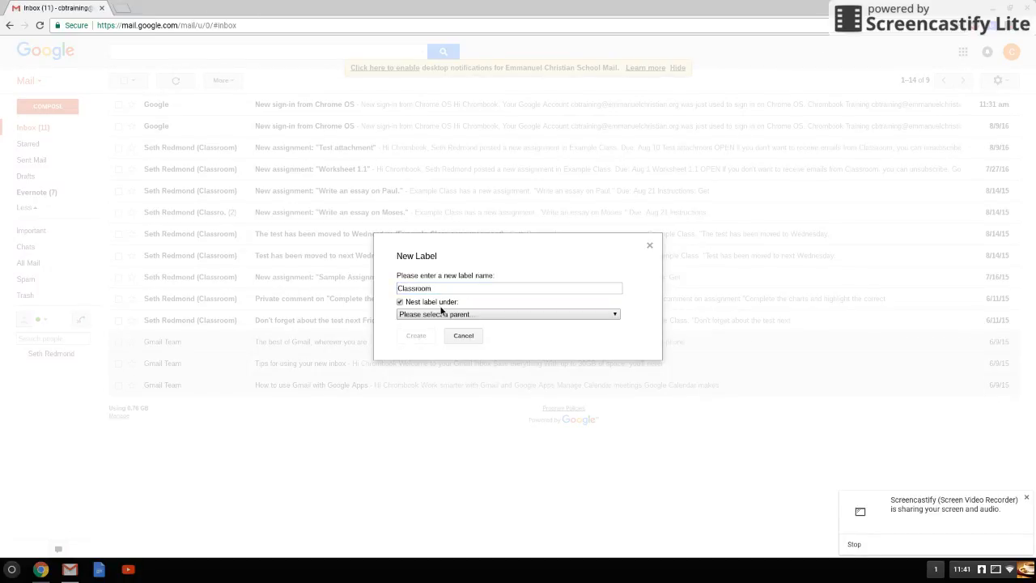
left_click(444, 315)
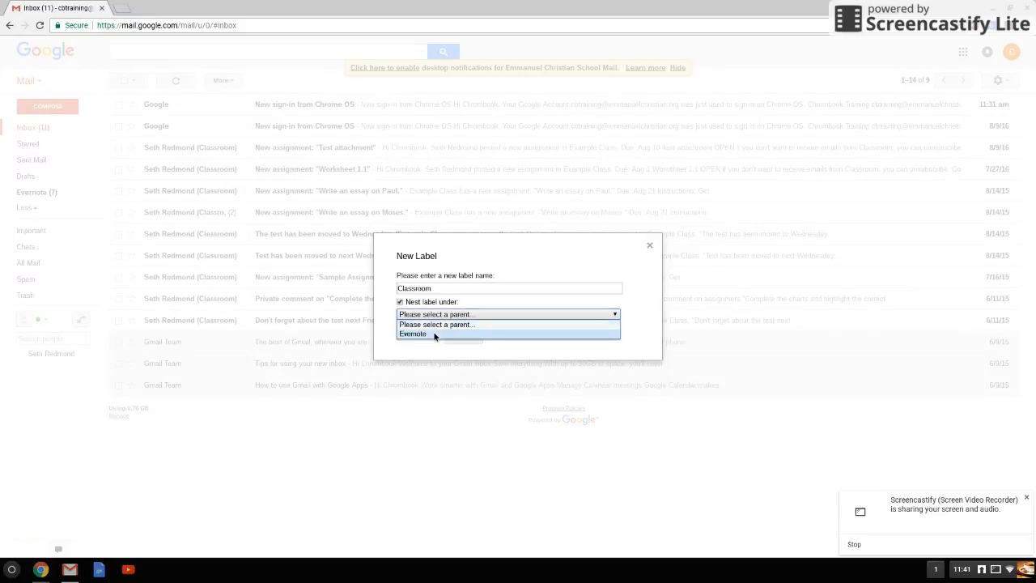
left_click(433, 312)
left_click(400, 302)
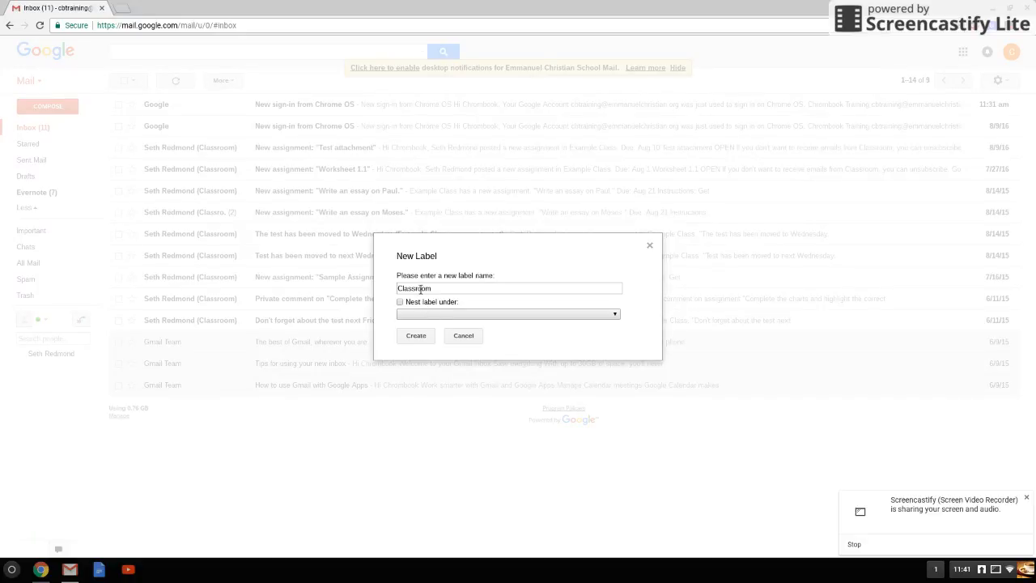
left_click(420, 339)
left_click(420, 340)
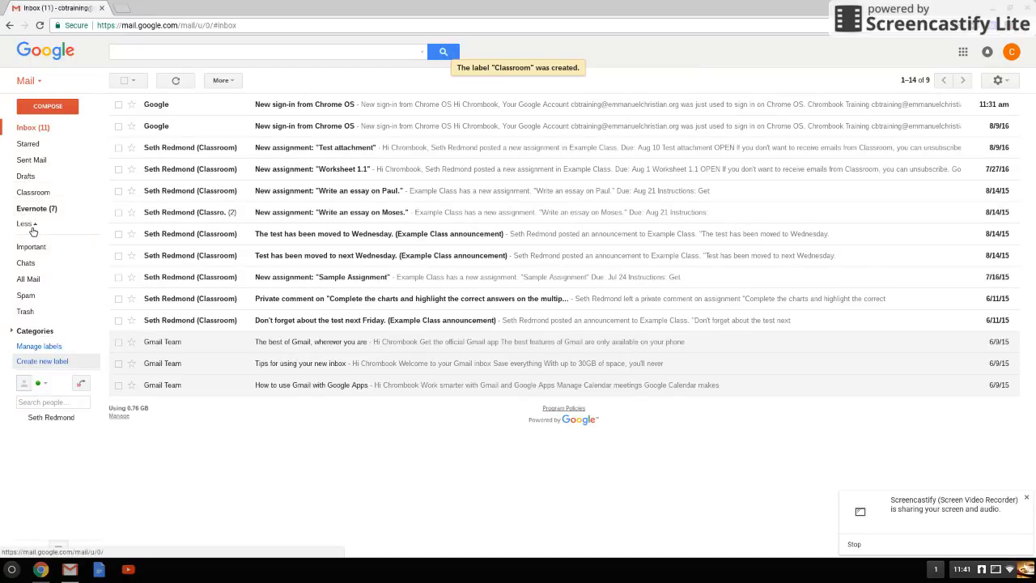
Step: Expand the Categories group in the folder list to view its subcategories
left_click(19, 332)
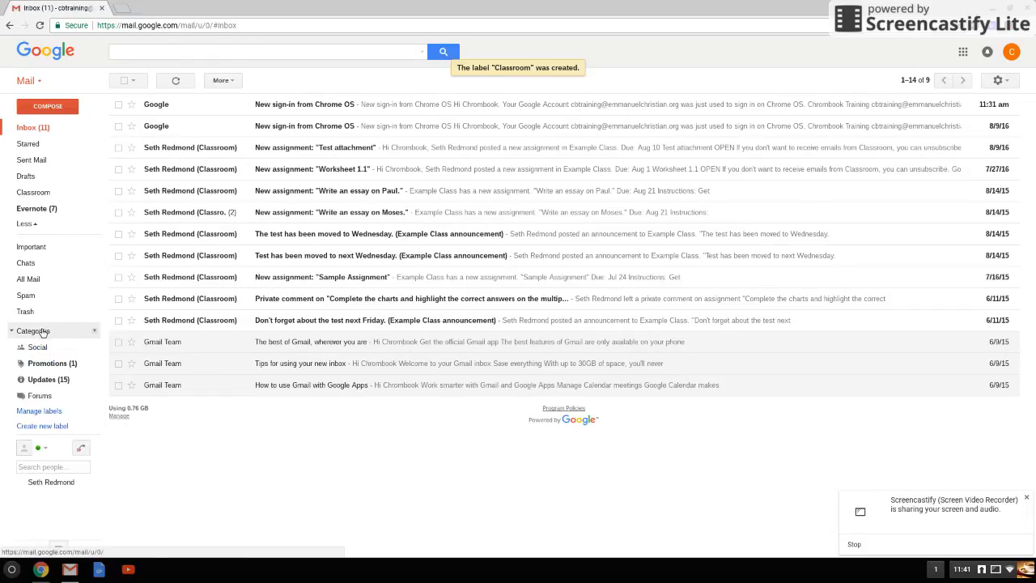
left_click(38, 227)
left_click(38, 226)
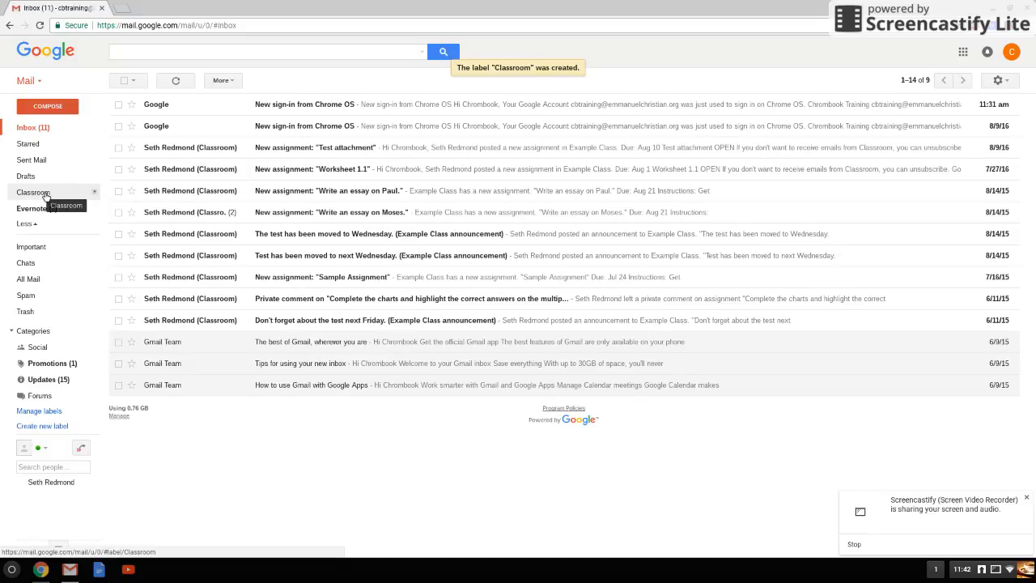
Step: Move all nine Classroom notification emails from the inbox into the Classroom label and open that label
left_click(118, 148)
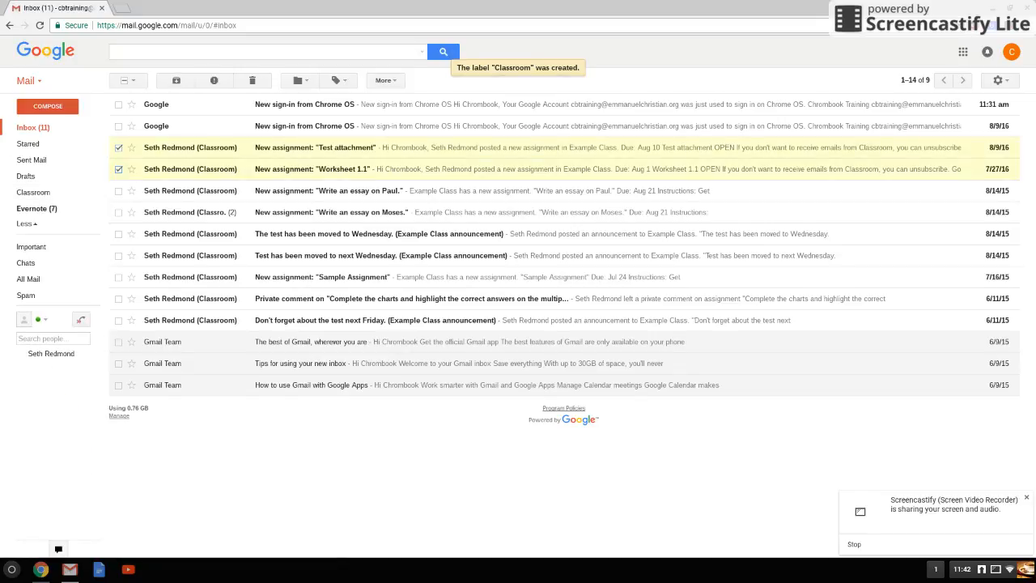
left_click(119, 192)
left_click(119, 212)
left_click(119, 234)
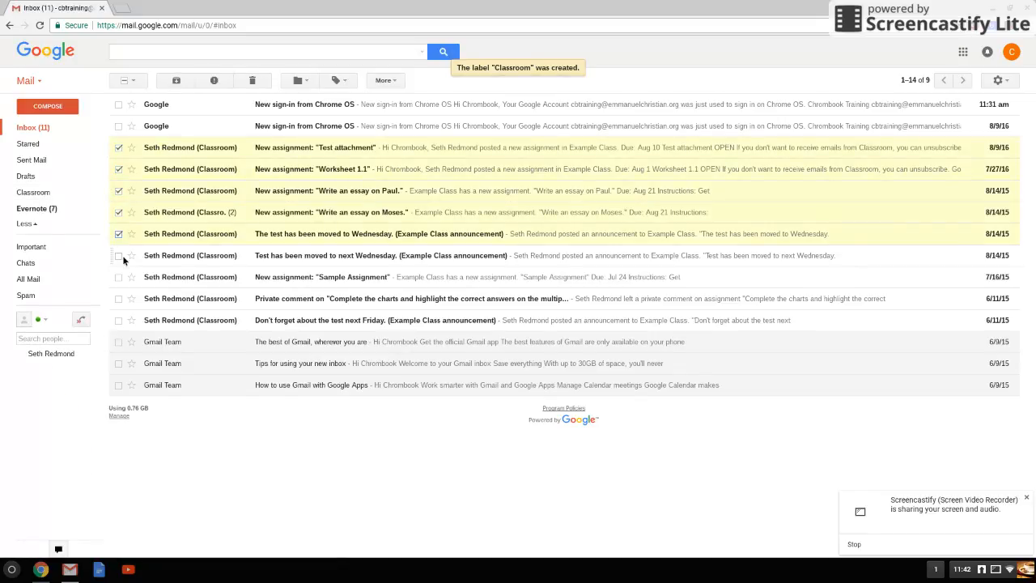
left_click(119, 299)
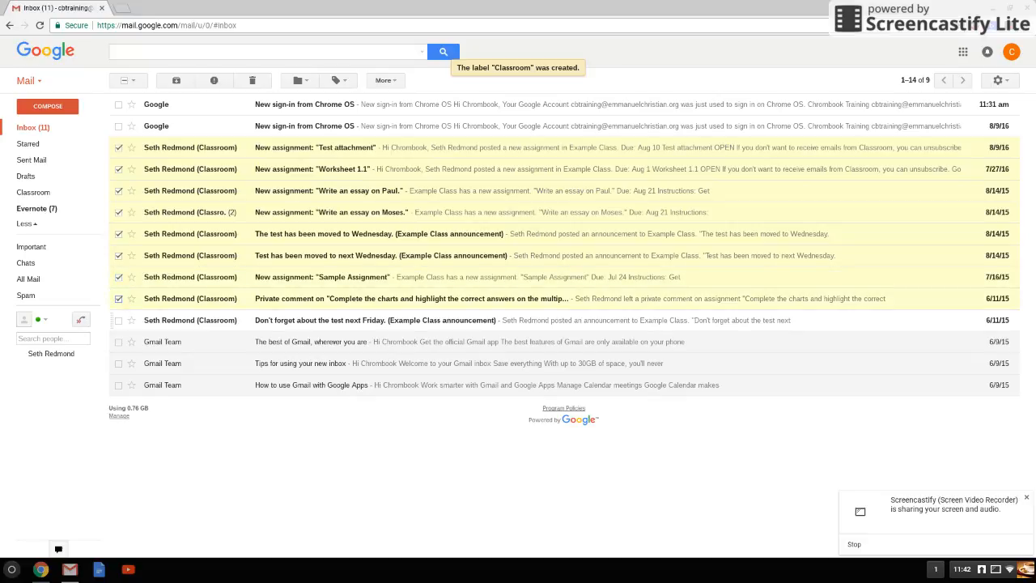
left_click_drag(144, 155, 33, 192)
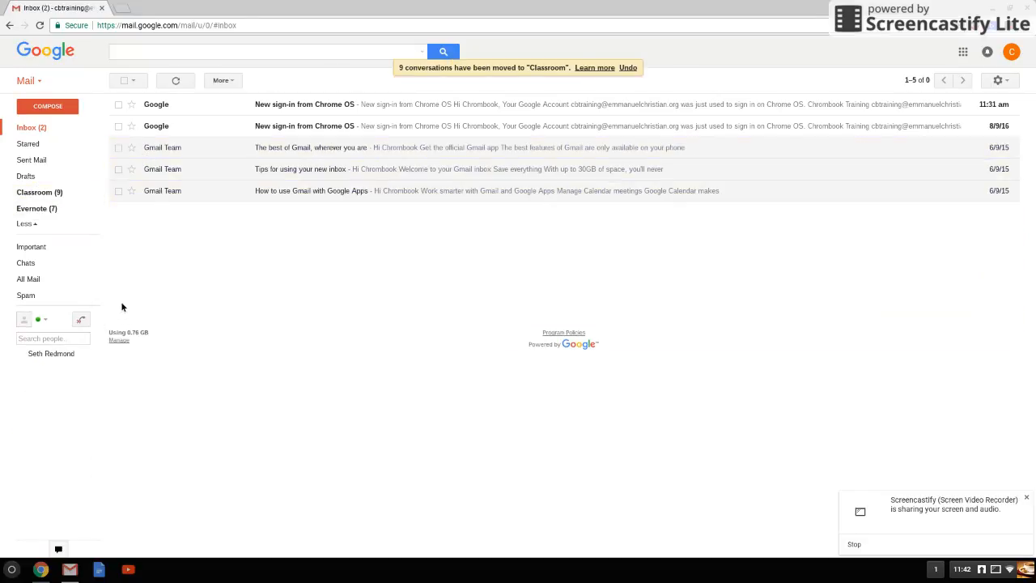
left_click(39, 192)
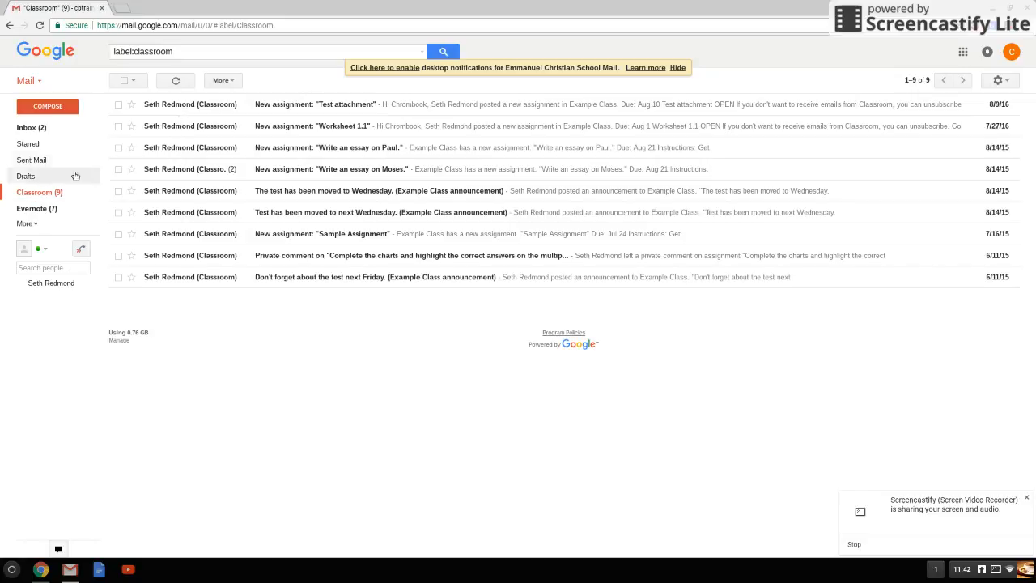
Step: Select all emails in the Classroom label and mark them as read
left_click(126, 82)
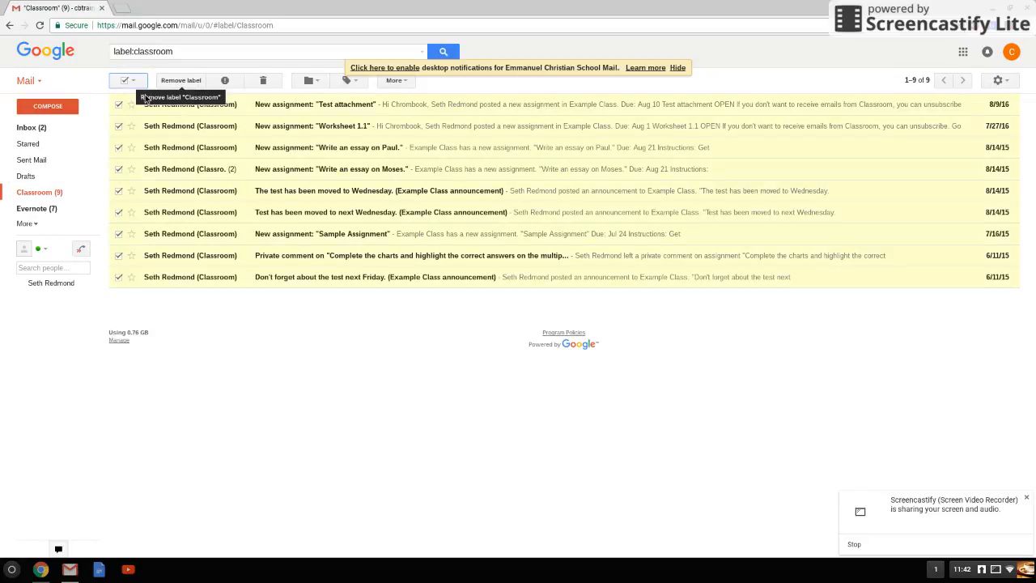
left_click(396, 81)
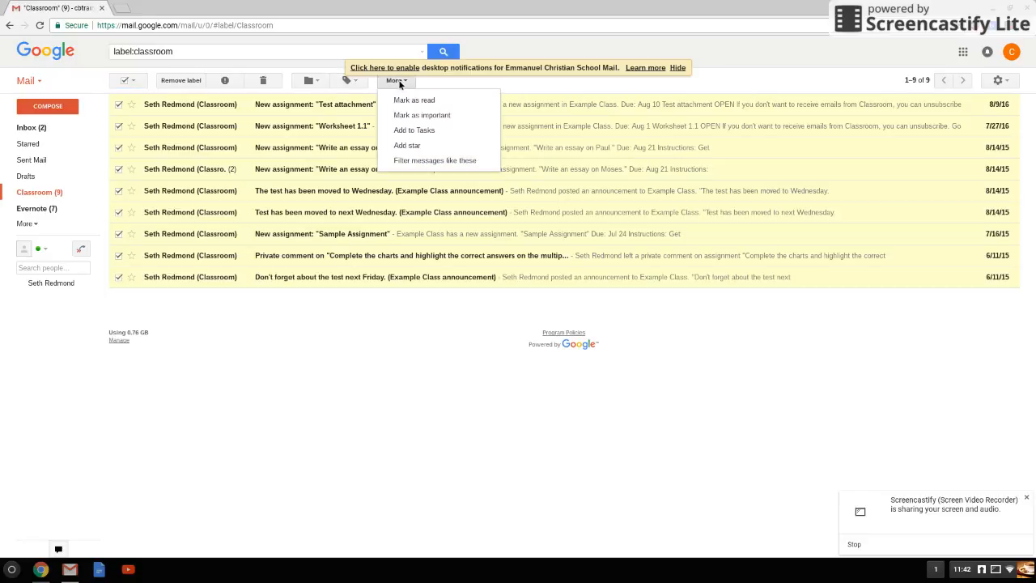
left_click(411, 107)
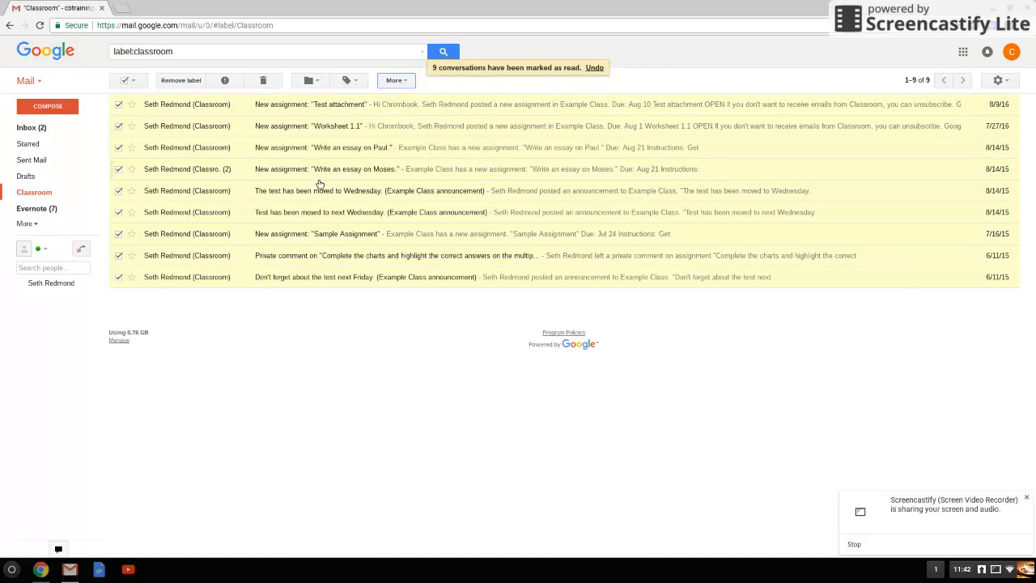
left_click(76, 179)
left_click(70, 197)
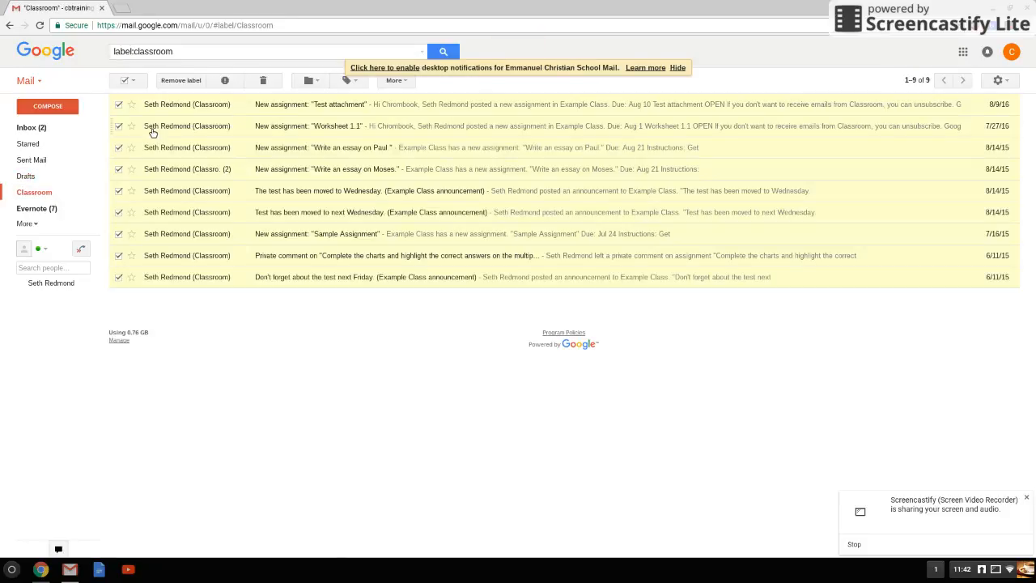
Step: Mark all the selected Classroom emails as unread again and clear the selection
left_click(397, 83)
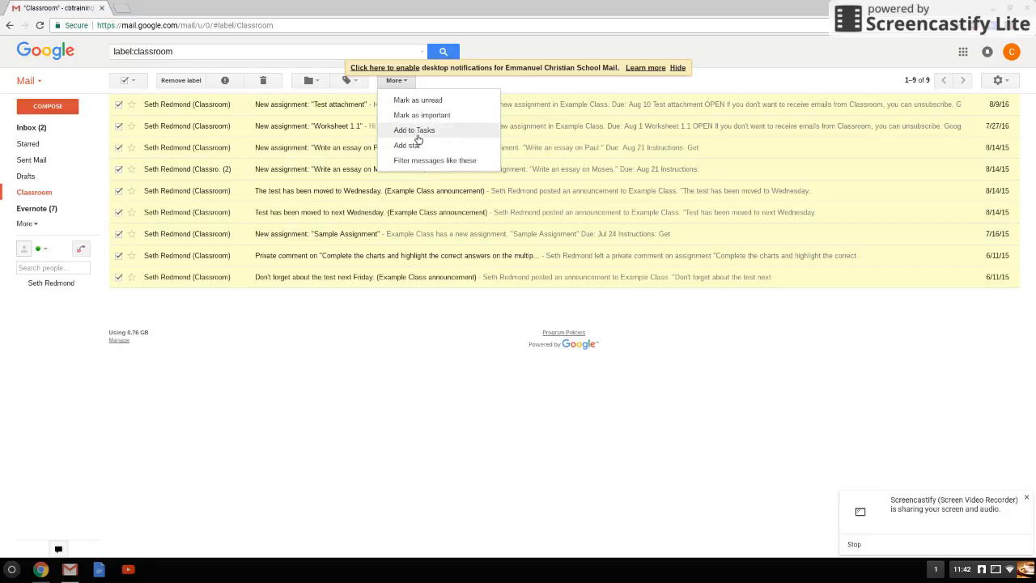
left_click(420, 102)
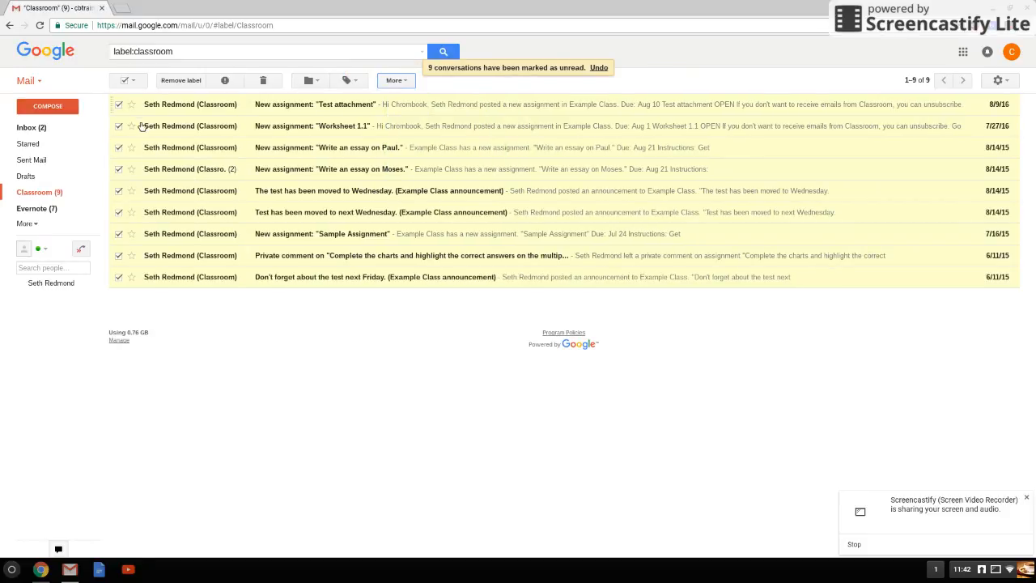
left_click(127, 82)
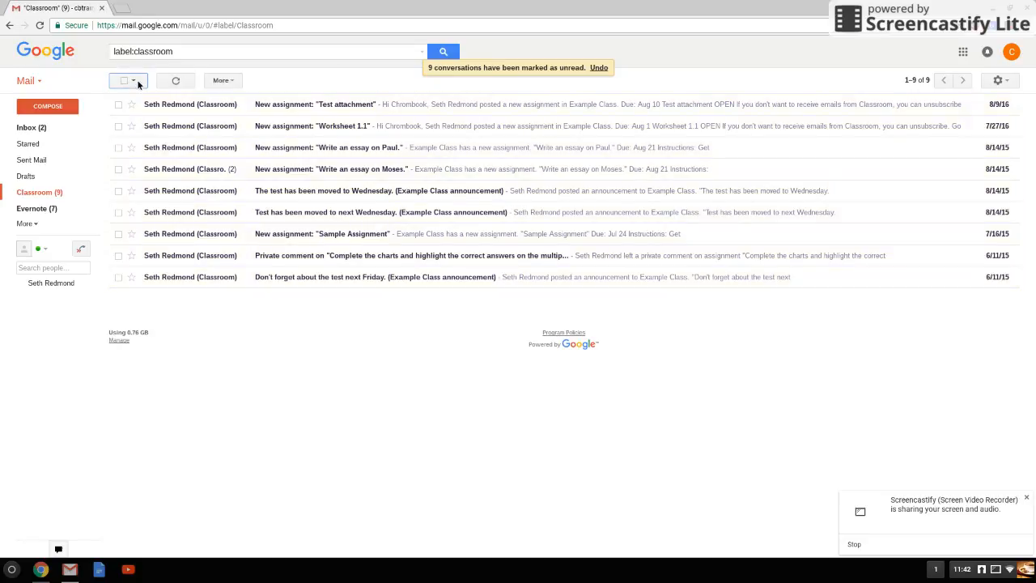
left_click(135, 82)
left_click(139, 84)
Step: Mark the three newest Classroom emails as read, then clear the selection and reselect only the read emails with the selection filter
left_click(118, 104)
left_click(118, 126)
left_click(393, 80)
left_click(405, 101)
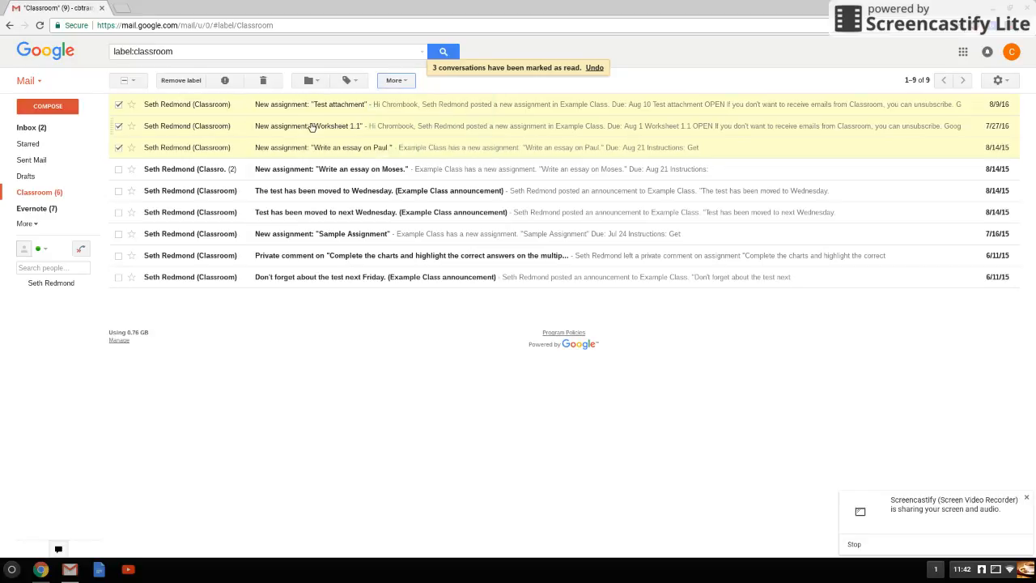
left_click(119, 104)
left_click(119, 127)
left_click(118, 147)
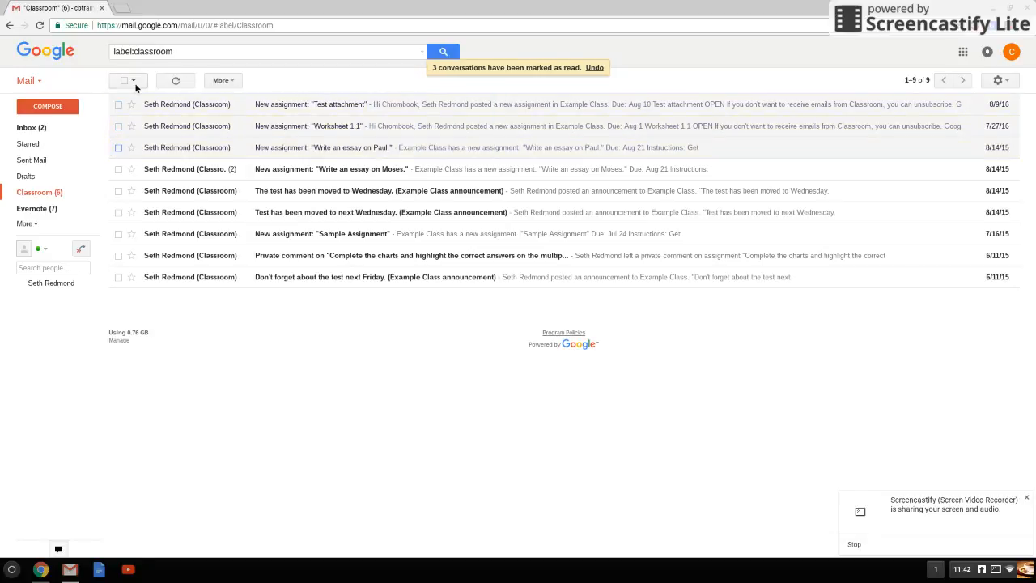
left_click(134, 81)
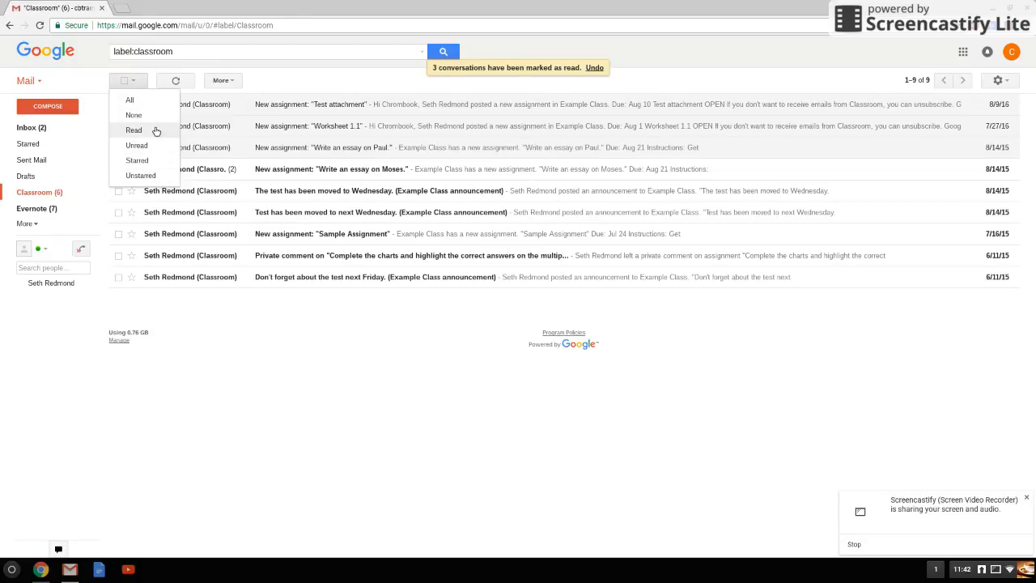
left_click(134, 130)
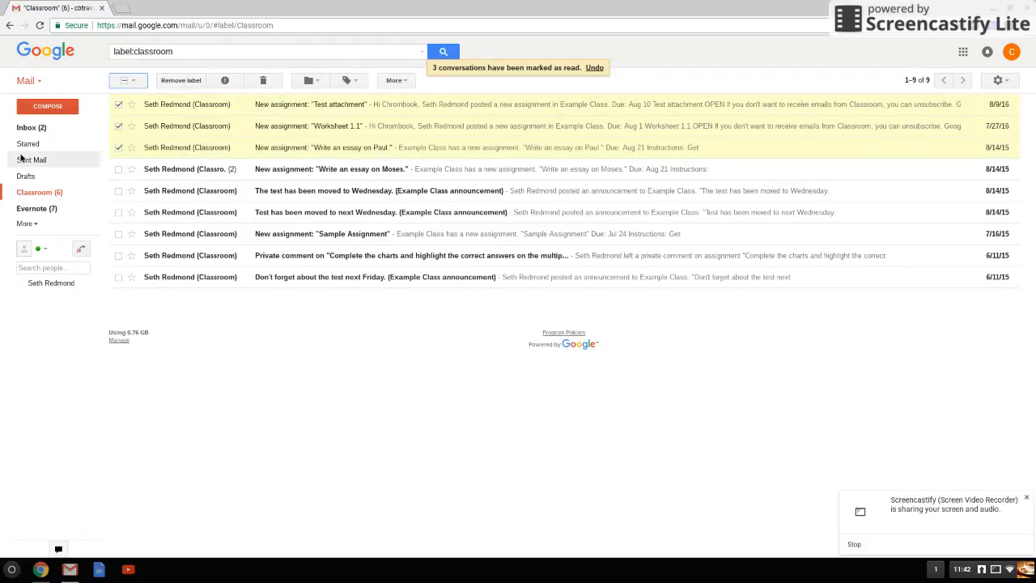
Step: Select every email in the Classroom label and mark the whole set as read
left_click(125, 80)
left_click(126, 80)
left_click(396, 81)
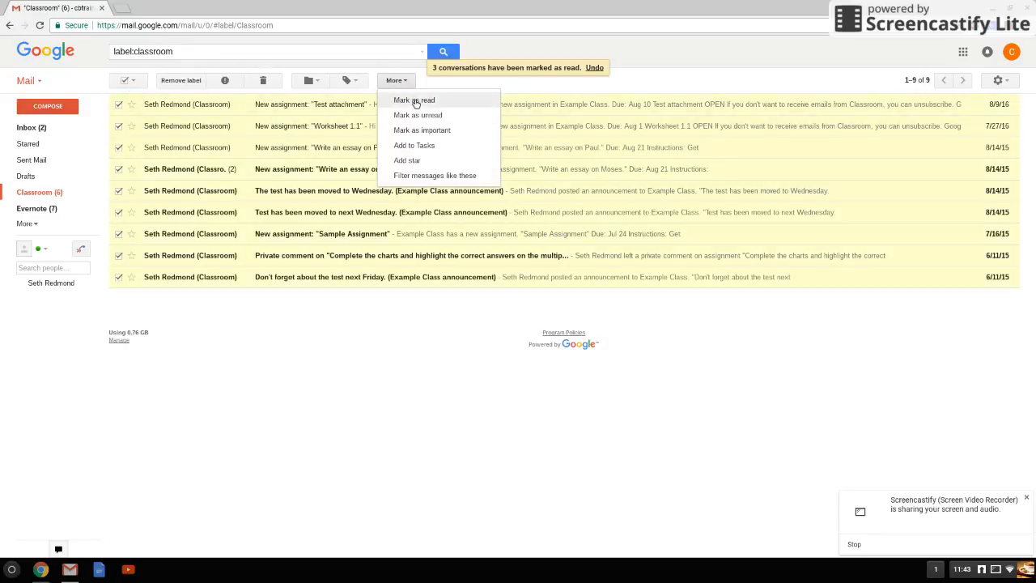
left_click(416, 102)
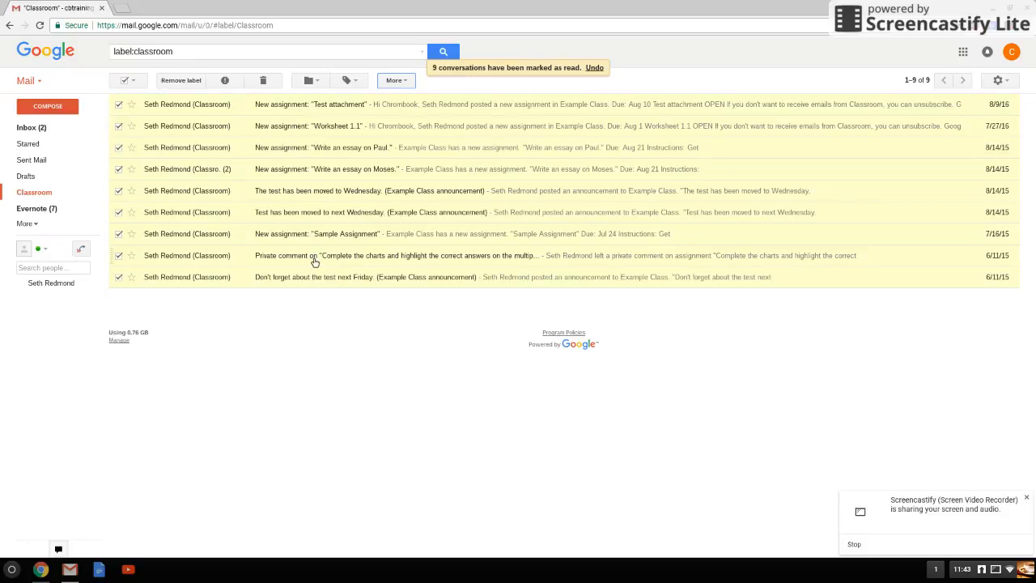
Step: Check the Evernote label, then return to the inbox and delete the two "New sign-in from Chrome OS" emails
left_click(35, 209)
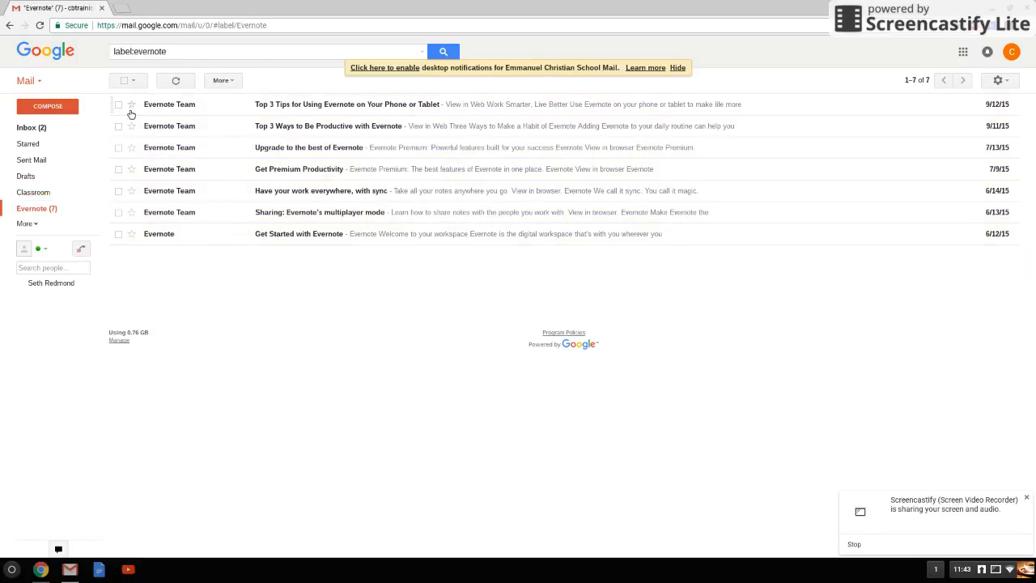
left_click(33, 125)
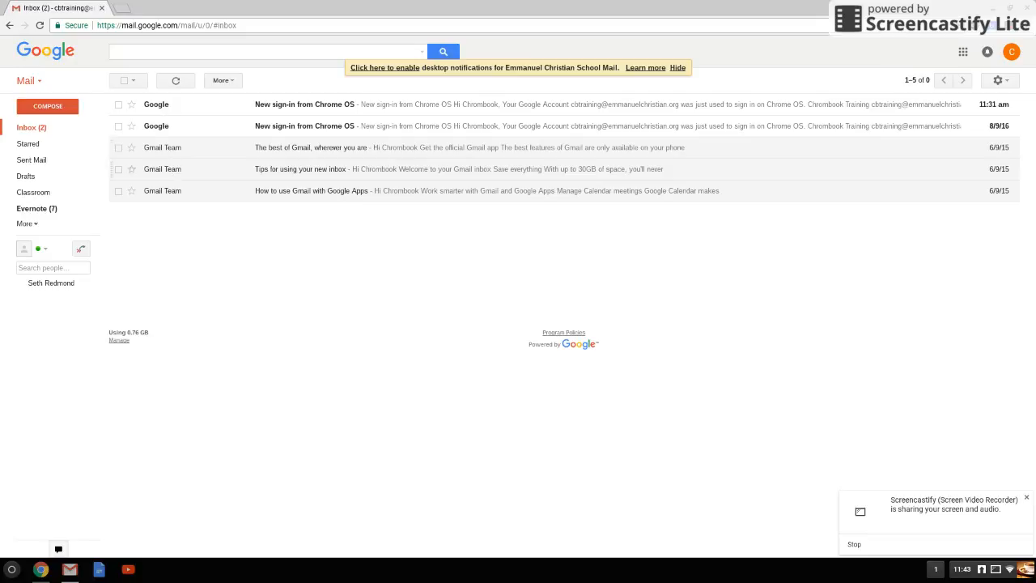
left_click(119, 126)
left_click(118, 105)
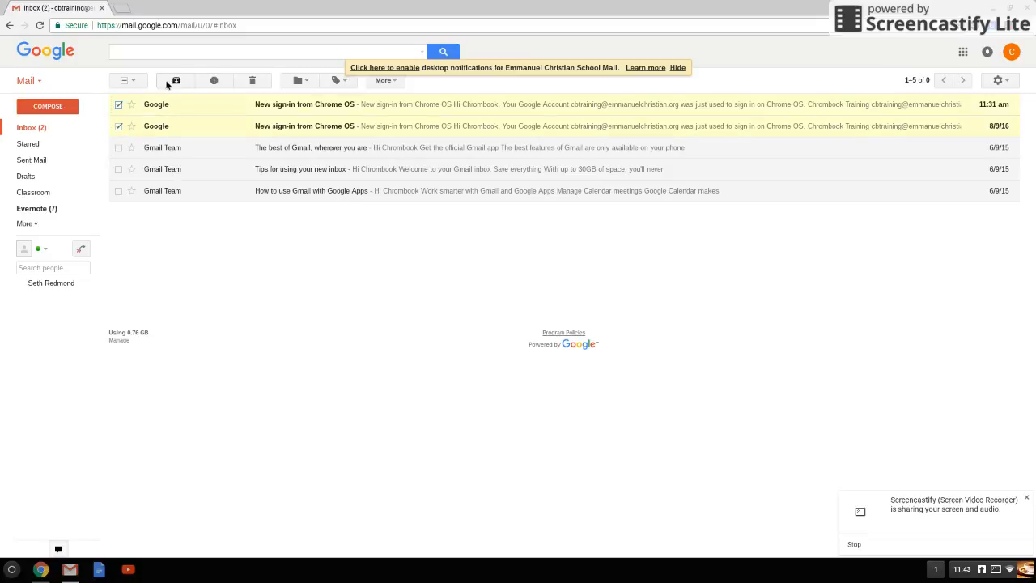
left_click(252, 81)
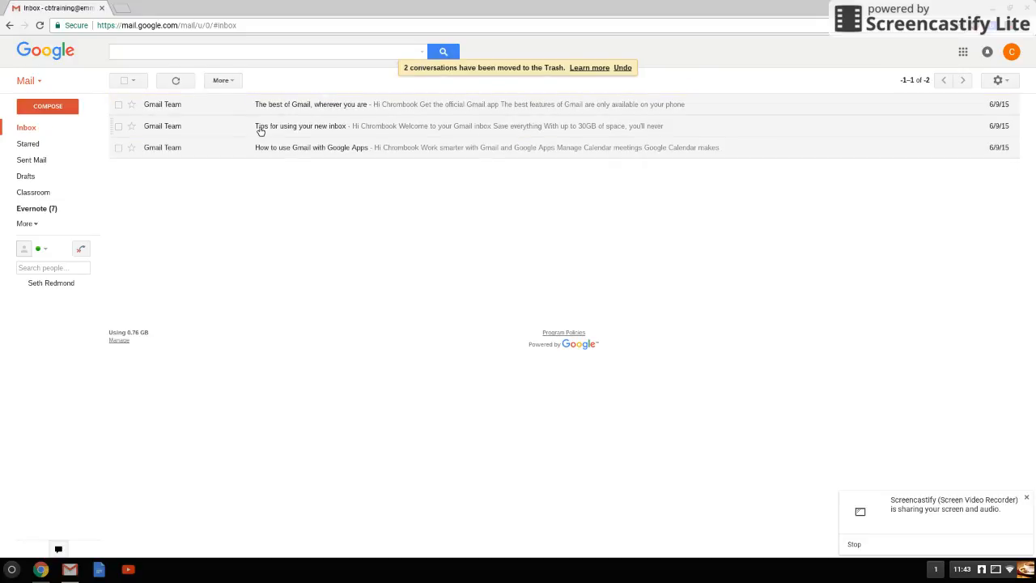
Step: Select all three Gmail Team emails in the inbox, then clear the selection
left_click(119, 104)
left_click(118, 126)
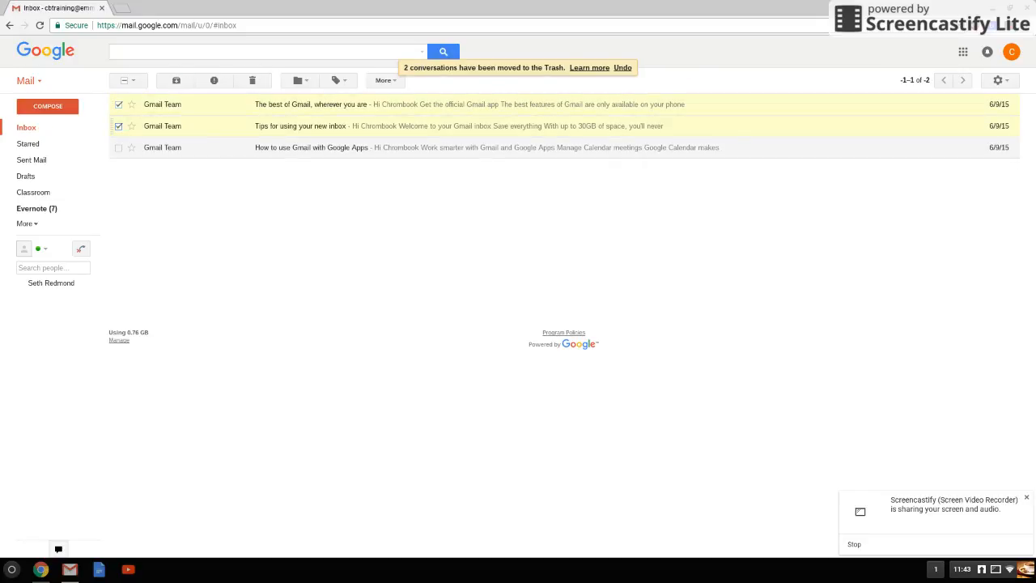
left_click(142, 82)
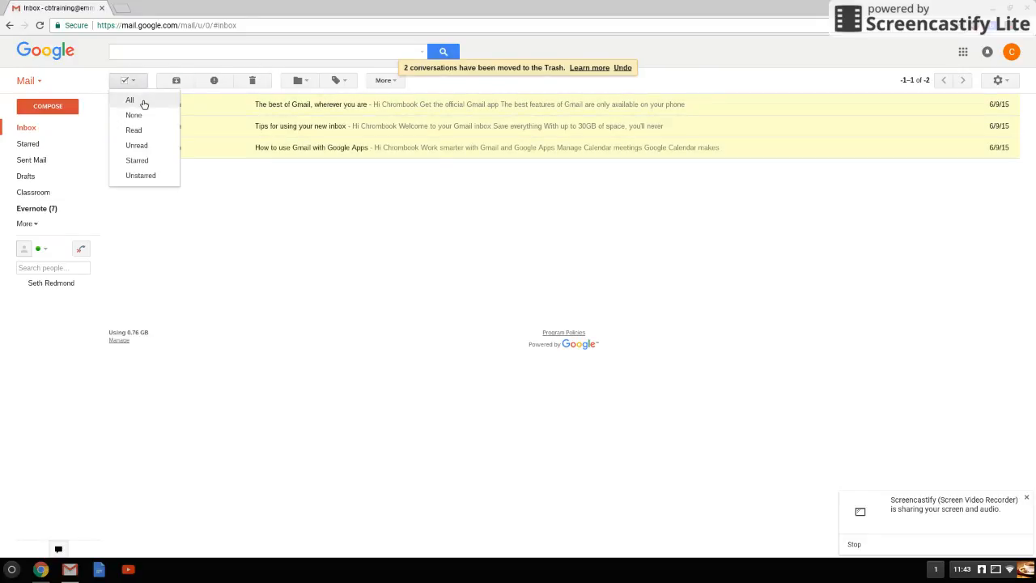
left_click(151, 120)
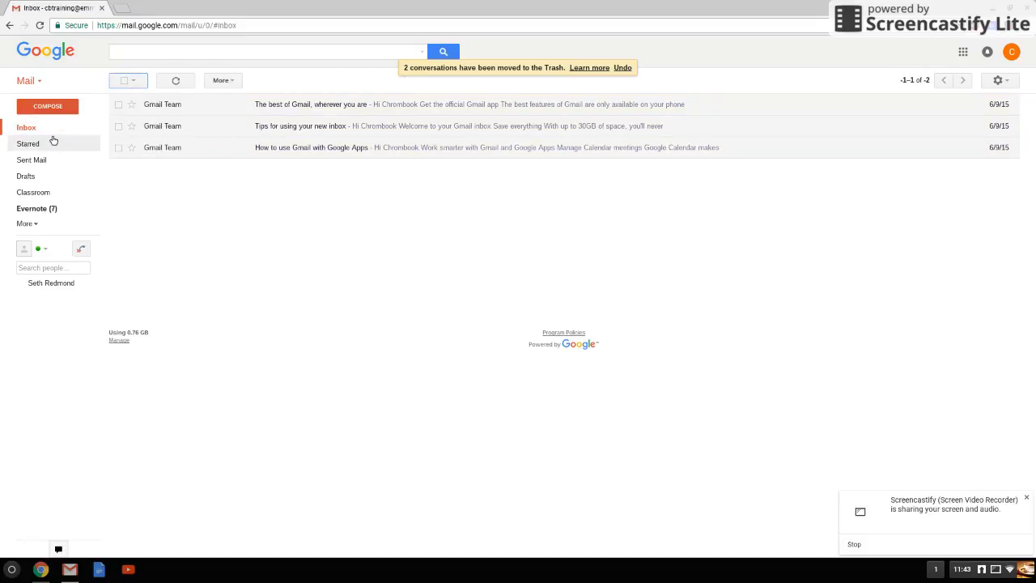
Step: Expand the full folder list and open the Classroom label to review its emails
left_click(26, 224)
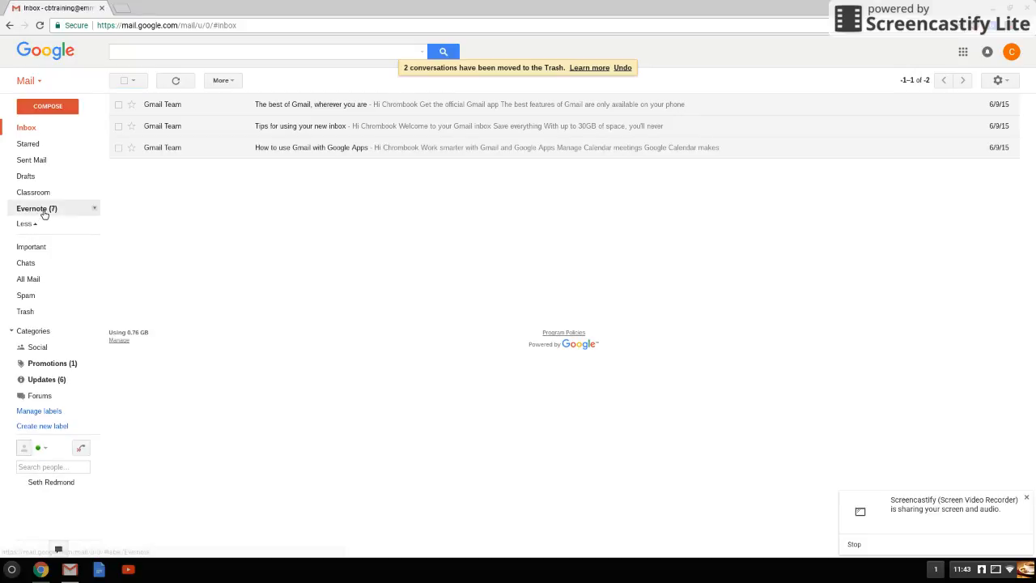
left_click(47, 194)
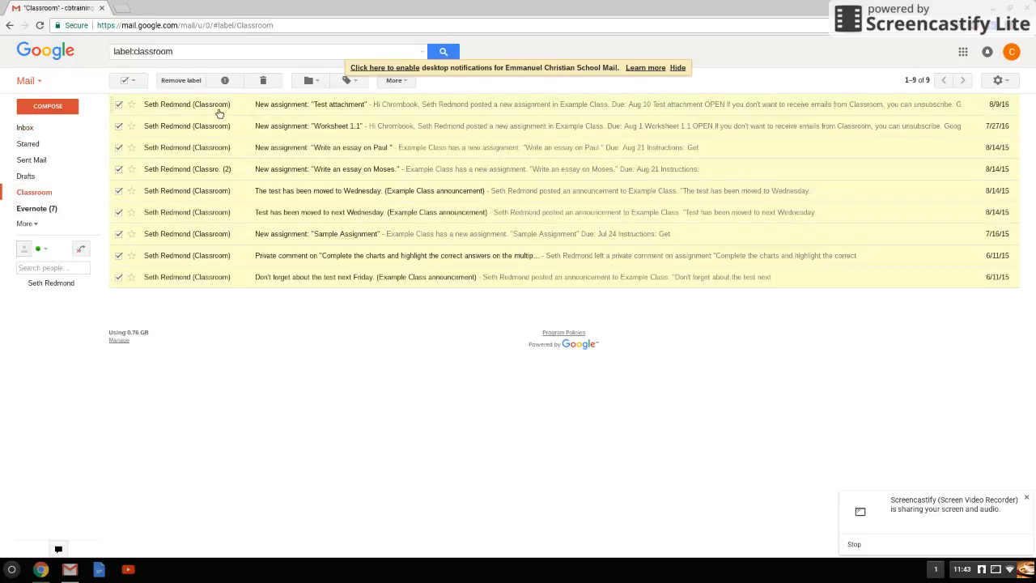
Step: Clear the selection of Classroom emails, then check the additional actions for the opened "Test attachment" email and return to the label
left_click(132, 83)
left_click(142, 119)
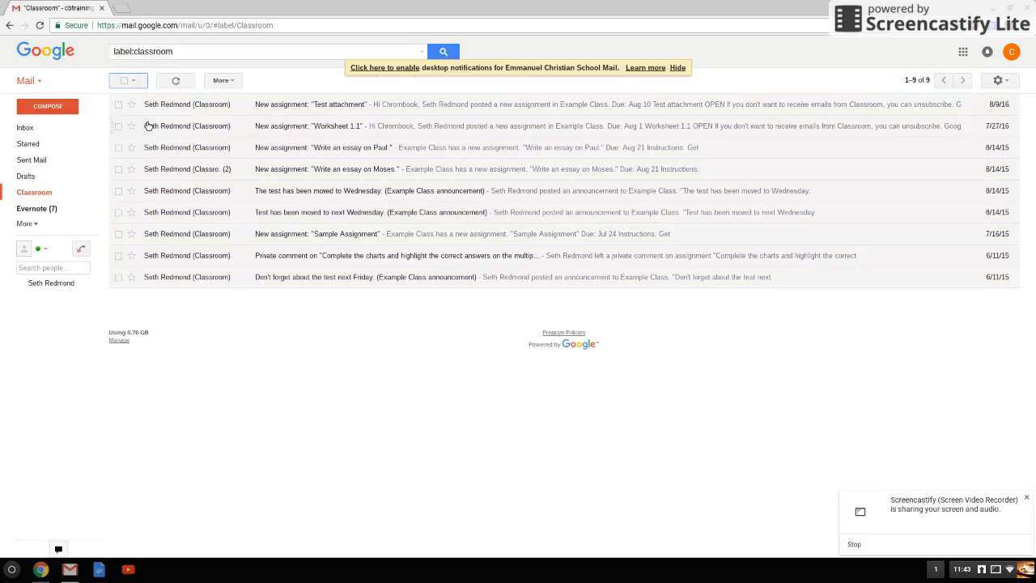
left_click(162, 105)
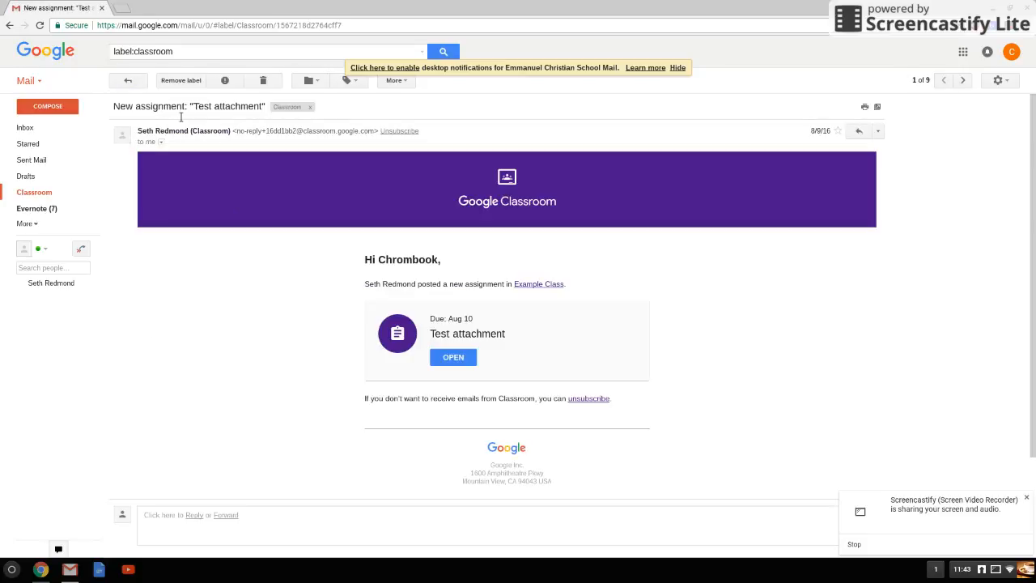
left_click(394, 81)
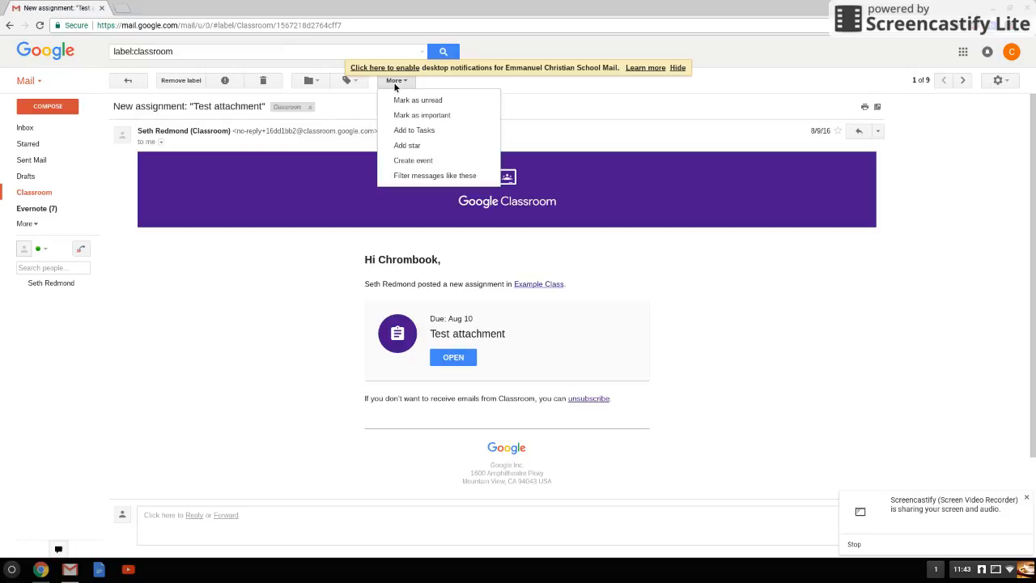
left_click(46, 194)
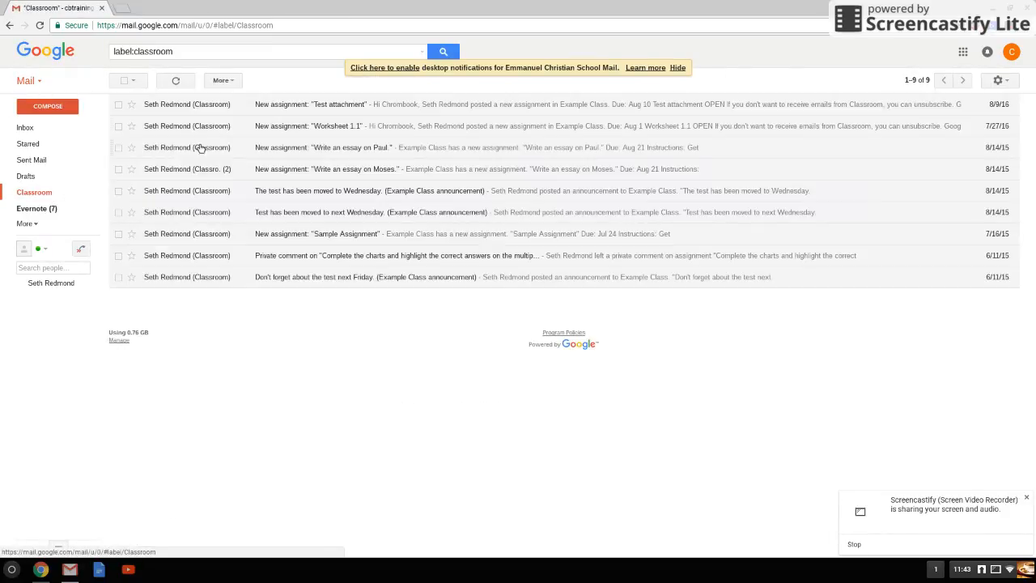
Step: Select the "Test attachment" assignment email in the Classroom label and start a filter for messages like it
left_click(119, 106)
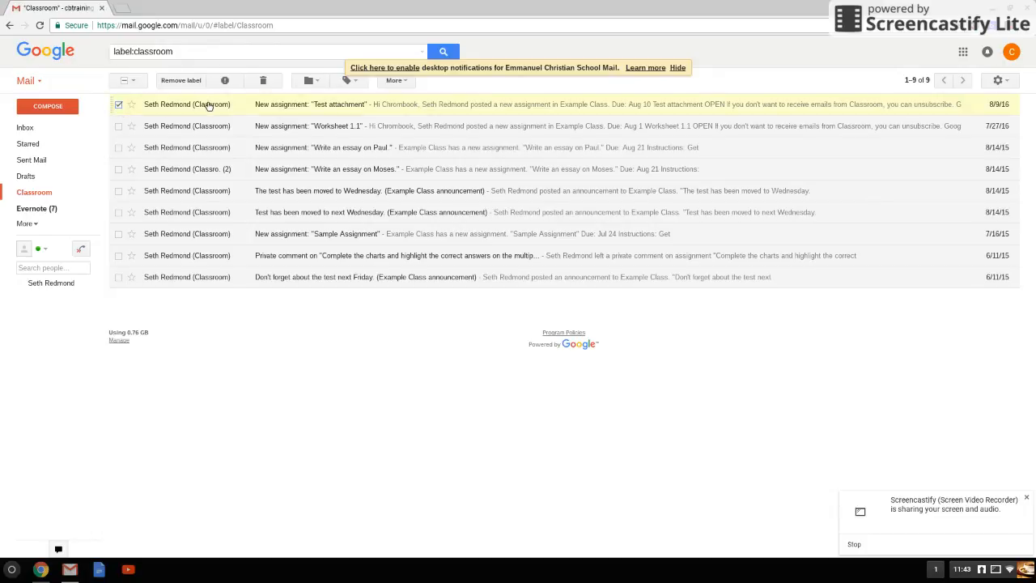
left_click(397, 82)
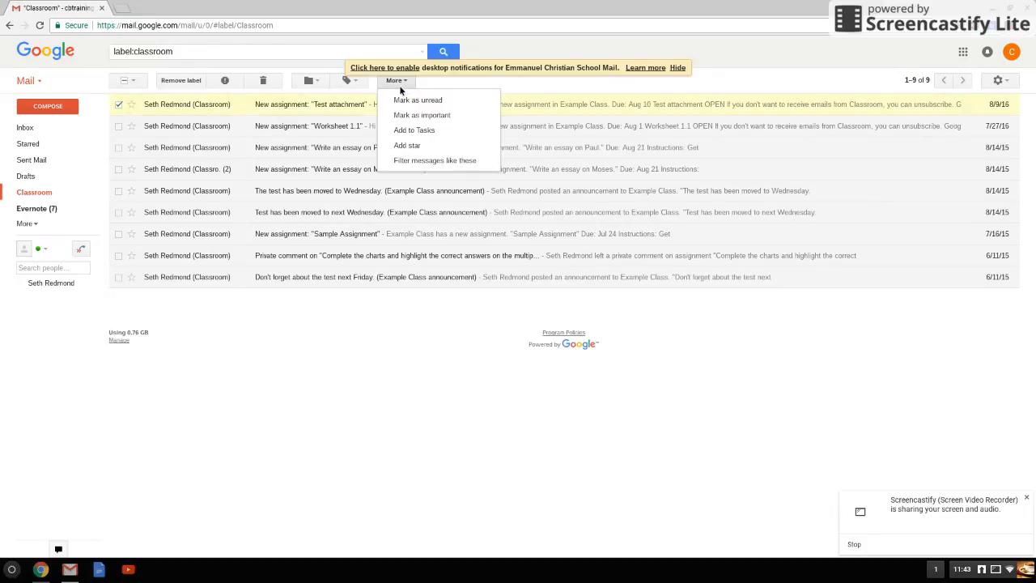
left_click(420, 161)
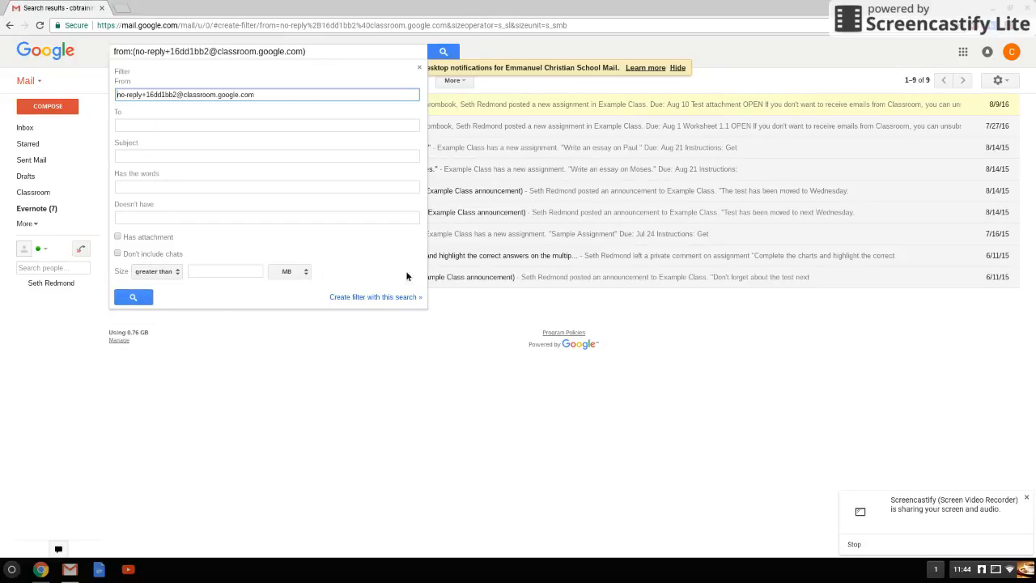
Step: Examine the filter's criteria: sender, recipient, subject and the size comparison options
left_click_drag(391, 301, 349, 177)
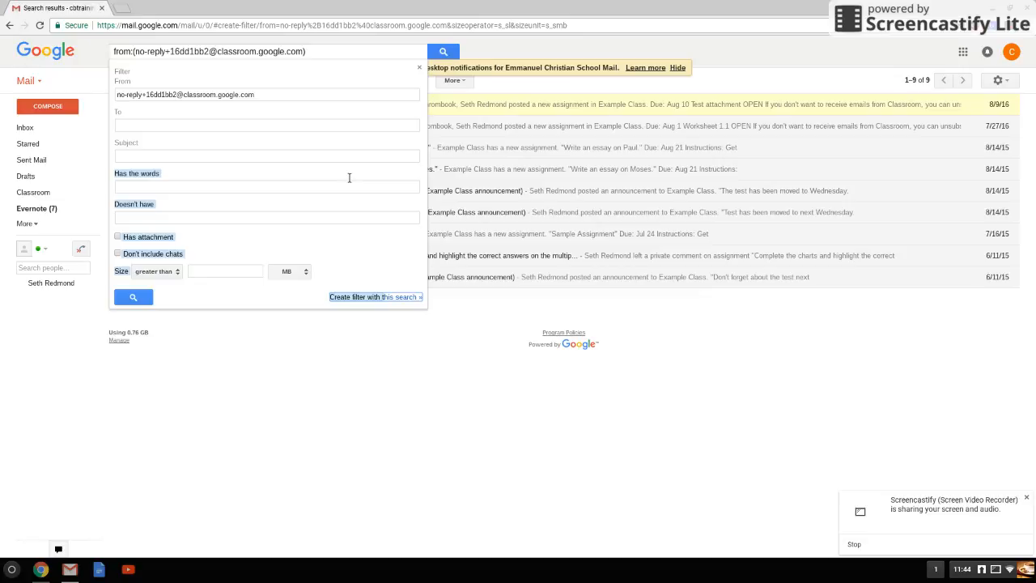
left_click(188, 125)
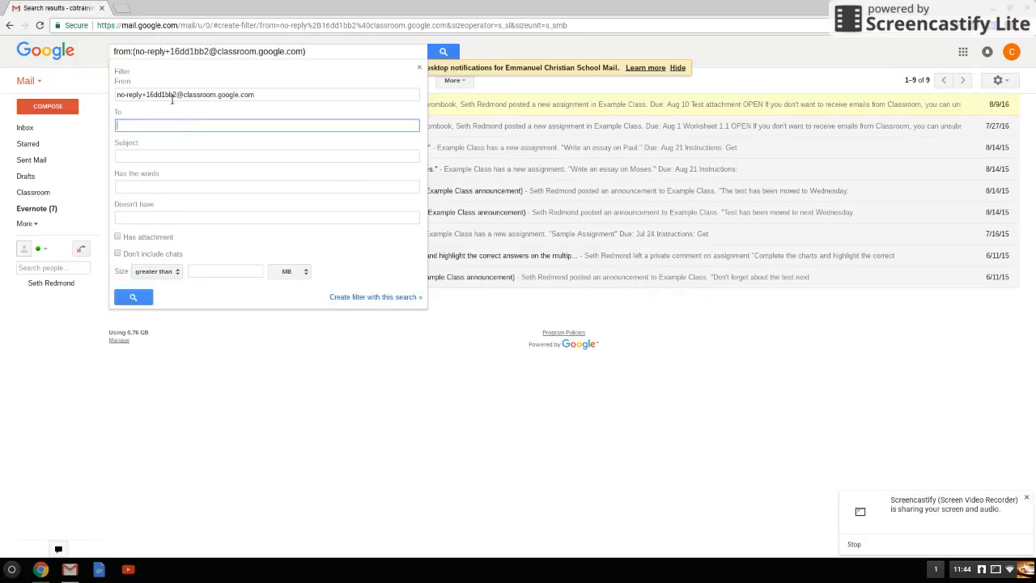
left_click_drag(128, 96, 267, 98)
left_click(267, 98)
left_click(267, 129)
left_click(259, 162)
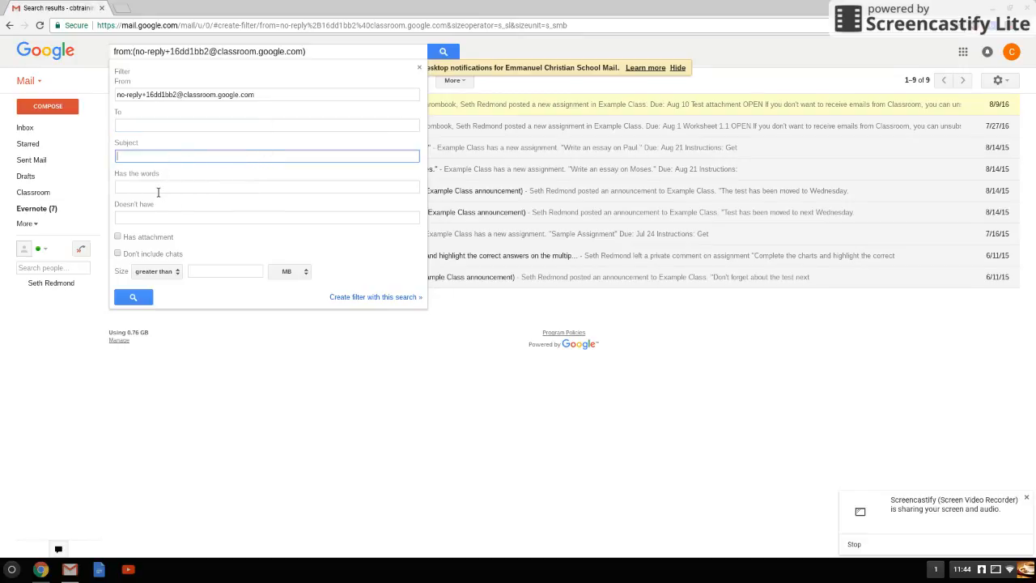
left_click(164, 272)
left_click(167, 274)
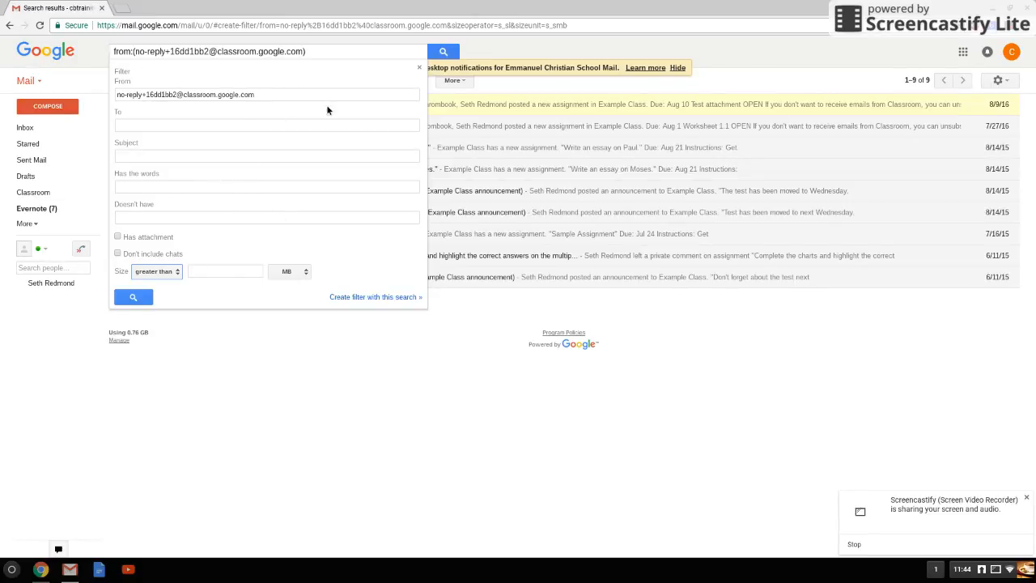
left_click_drag(181, 97, 60, 96)
key("BackSpace")
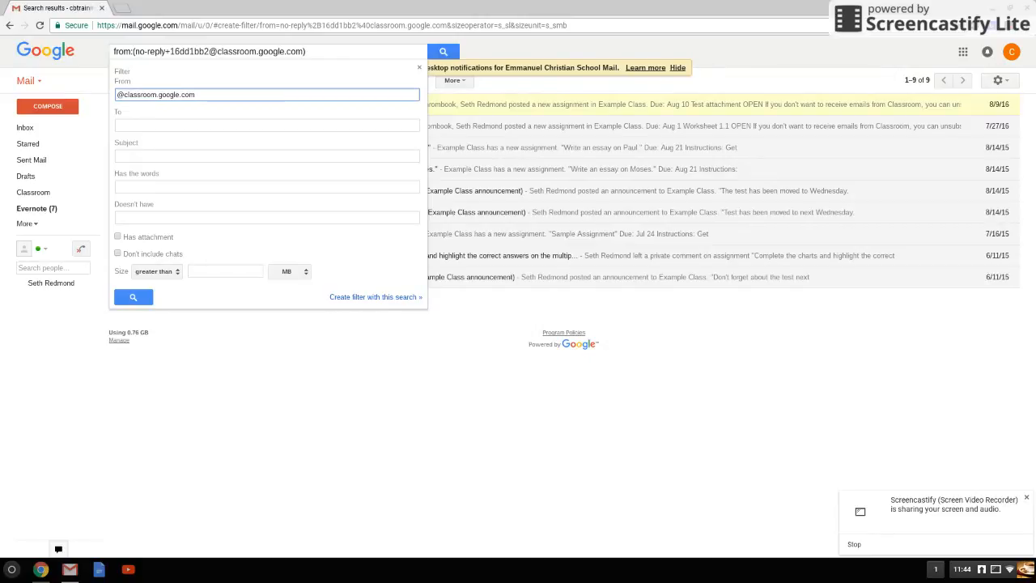
type("*")
left_click(372, 298)
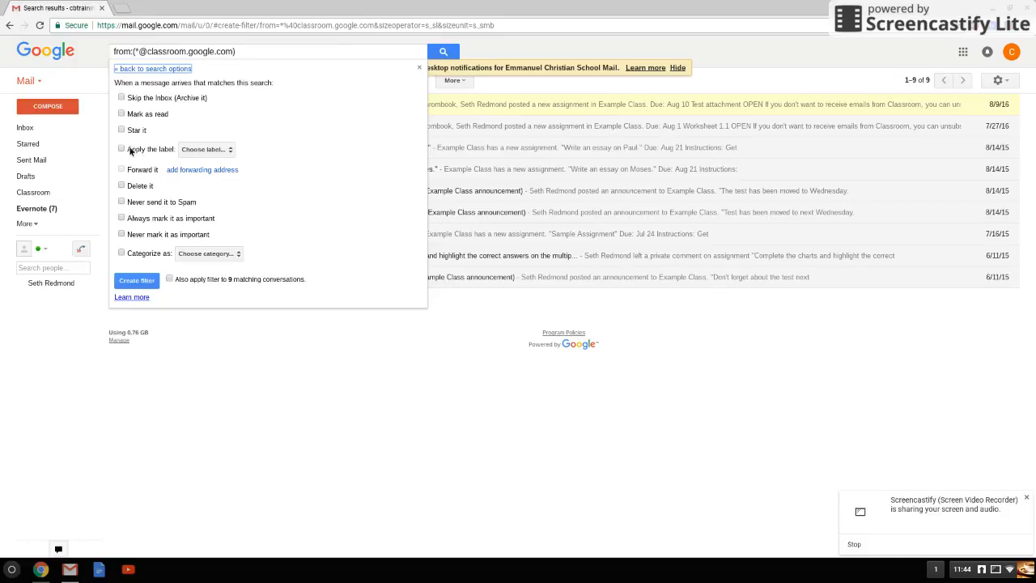
Step: Have the filter apply the Classroom label to matching messages and create it
left_click(123, 150)
left_click(207, 150)
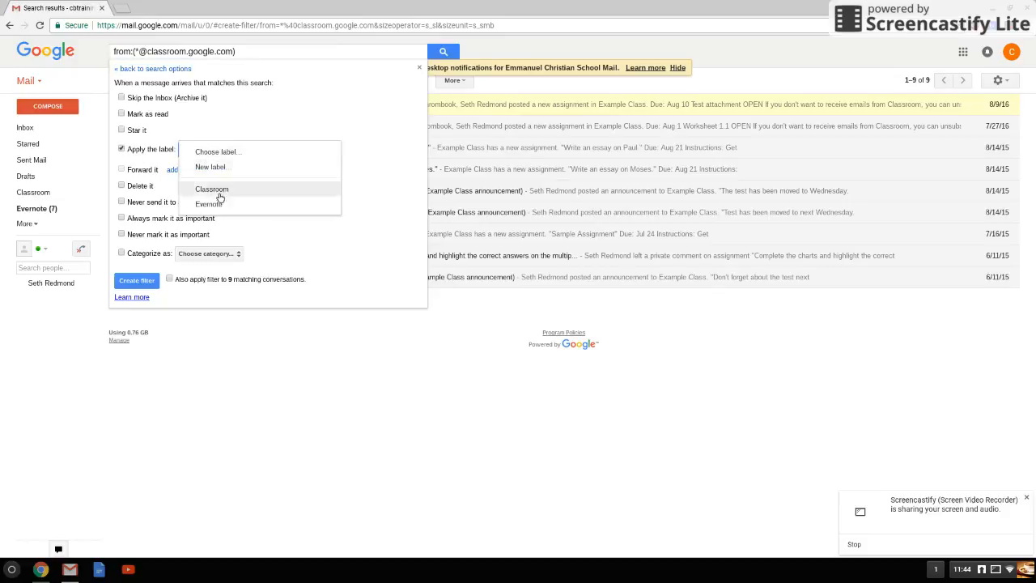
left_click(216, 190)
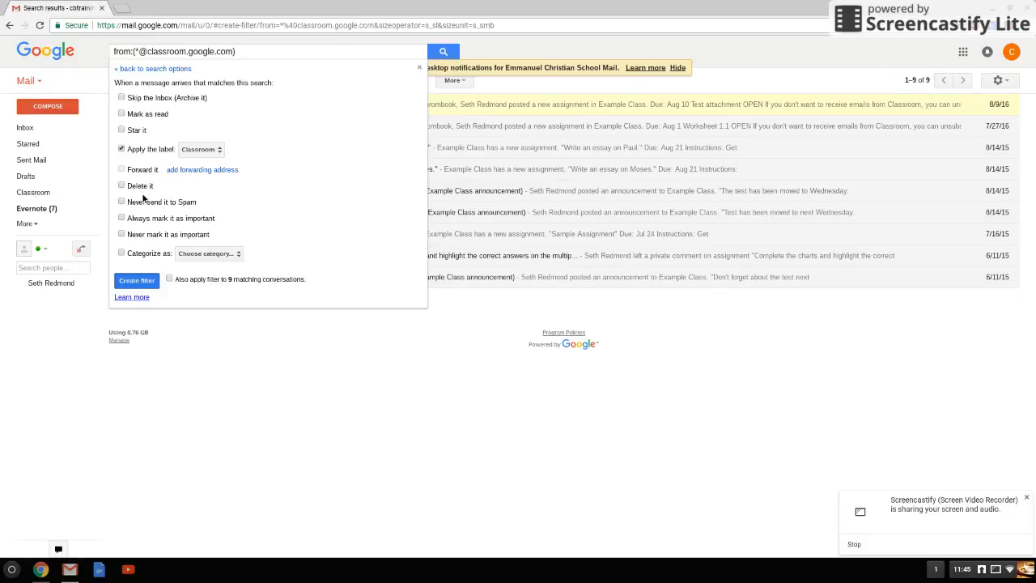
left_click(137, 280)
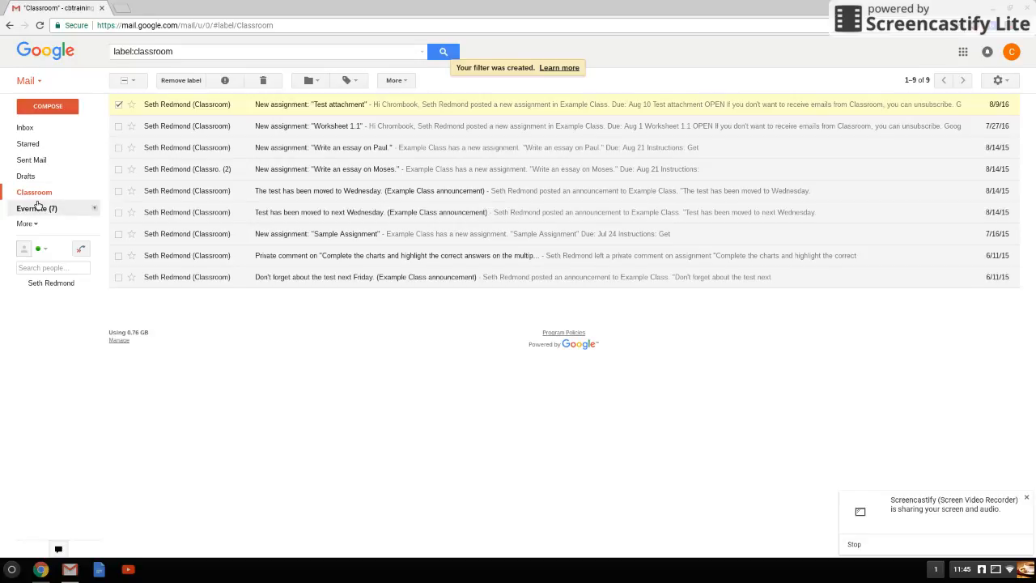
Step: Return to the inbox and archive all three Gmail Team emails
left_click(37, 128)
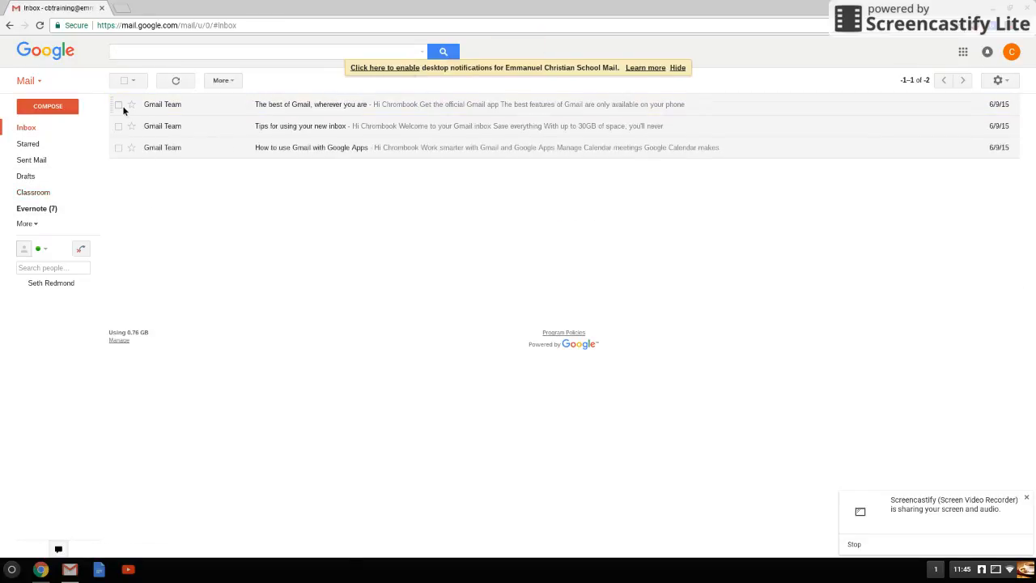
left_click(119, 106)
left_click(119, 147)
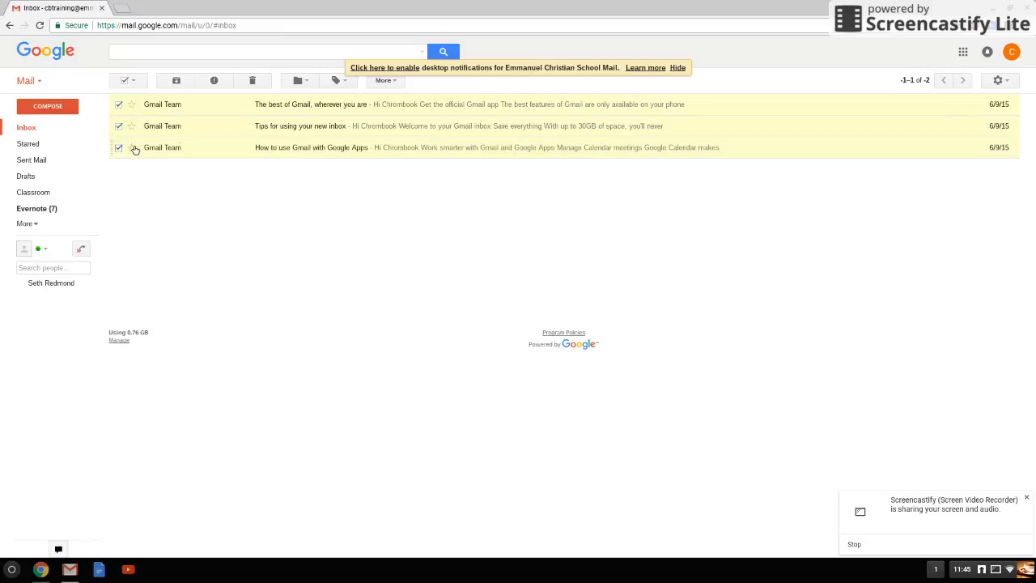
left_click(344, 81)
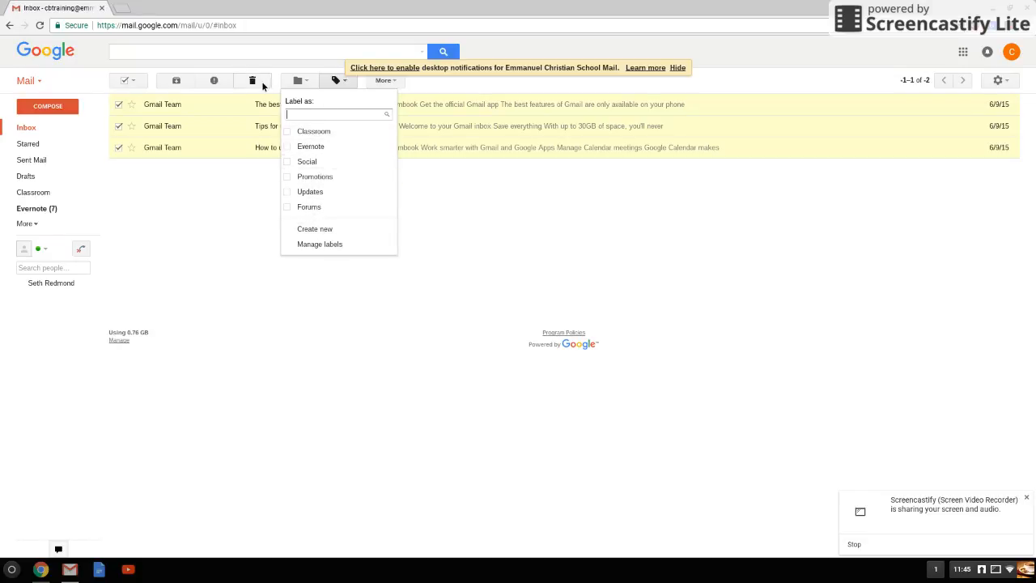
left_click(178, 68)
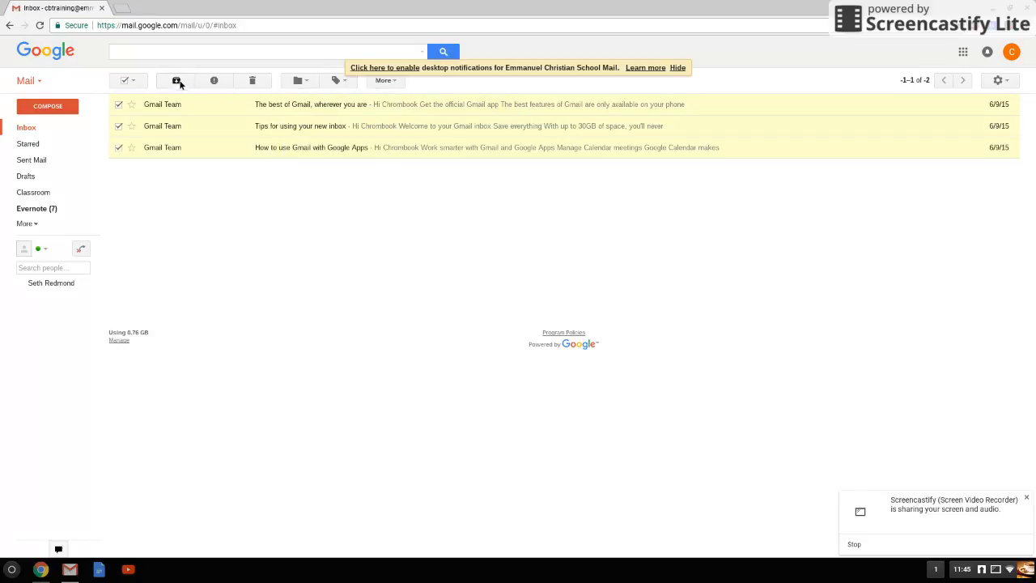
left_click(178, 85)
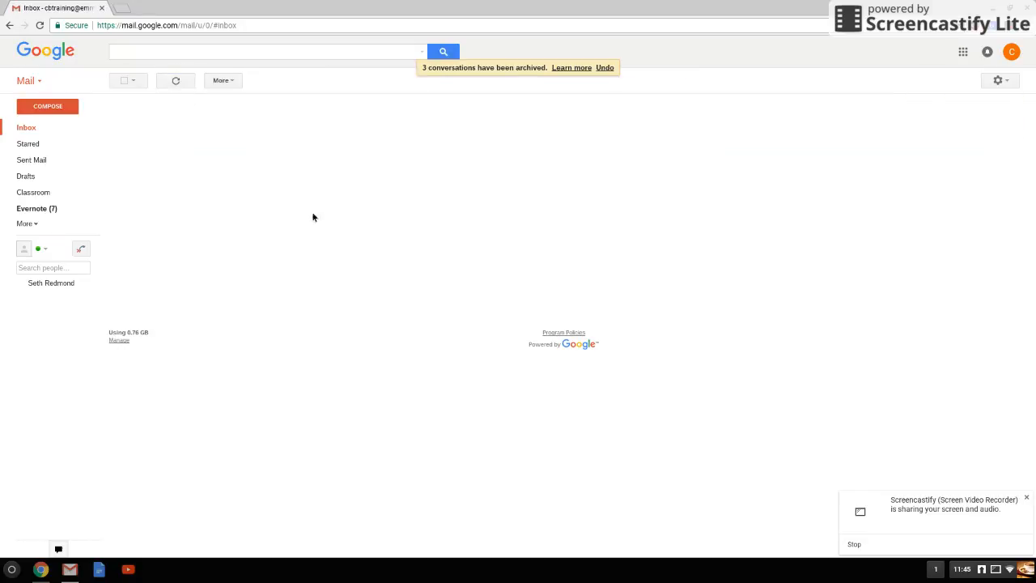
Step: Look up the archived Gmail Team emails in All Mail, then go back to the inbox
left_click(35, 224)
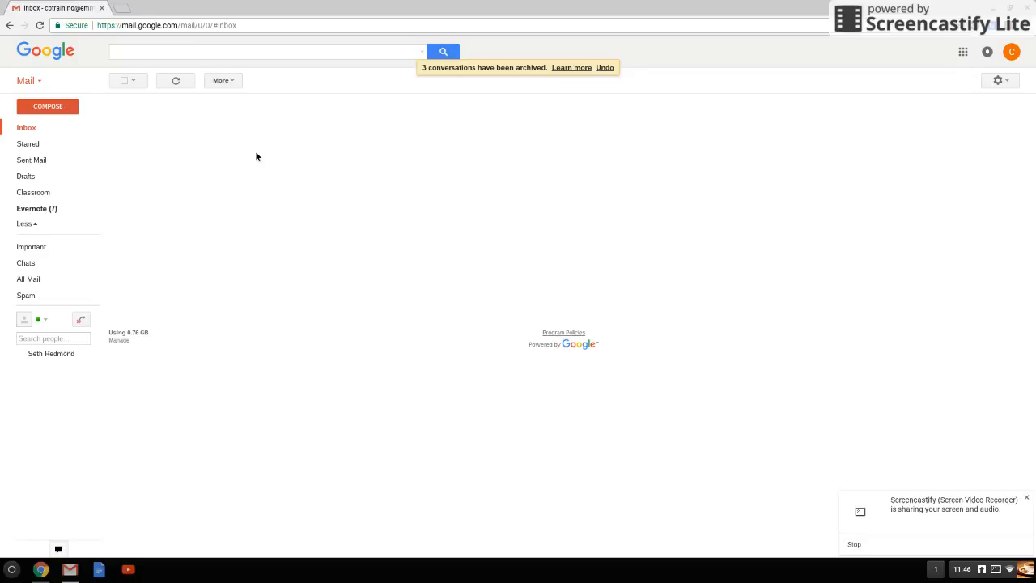
mouse_move(60, 261)
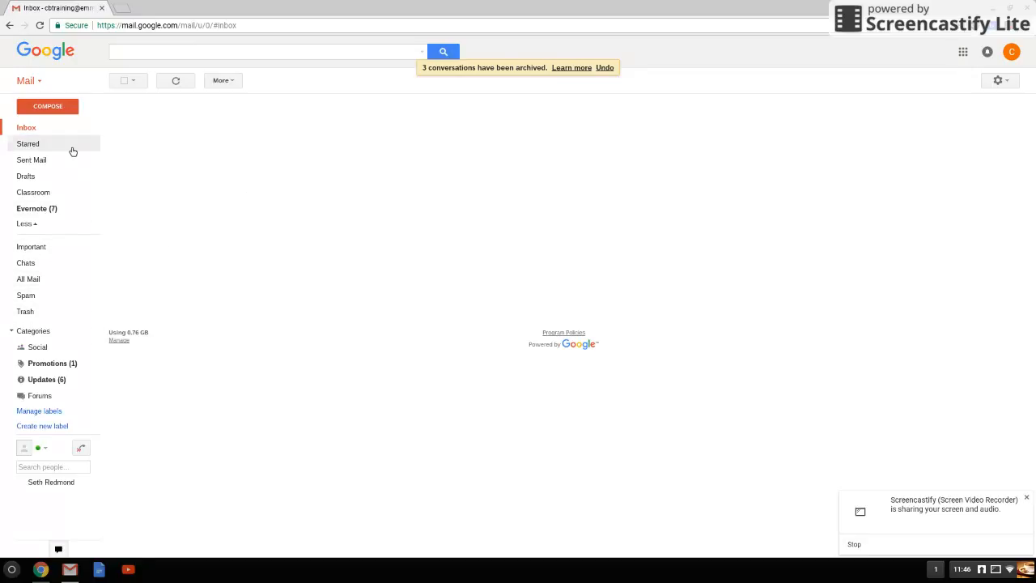
left_click(64, 280)
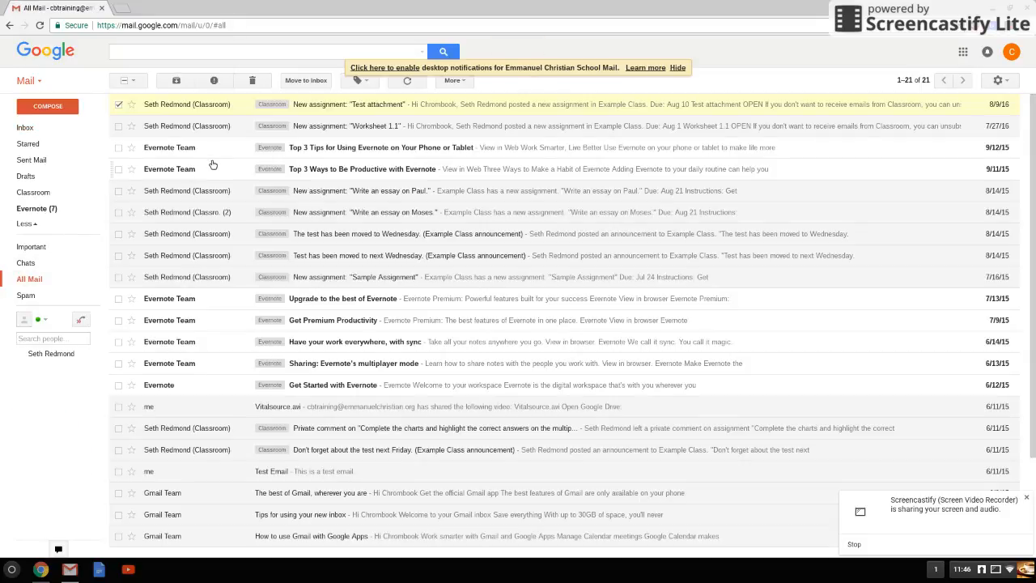
scroll(315, 478, "down", 1)
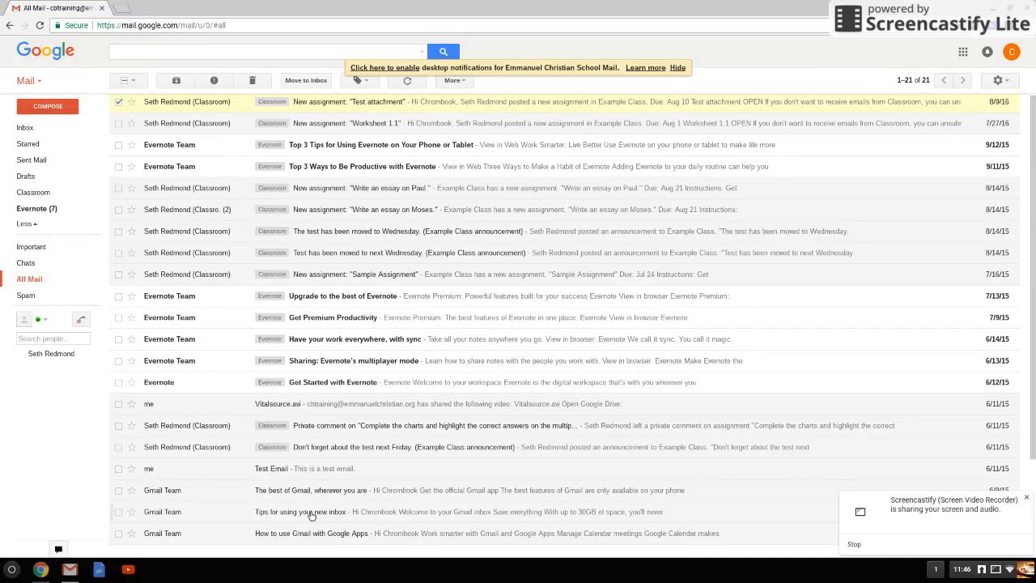
left_click(25, 127)
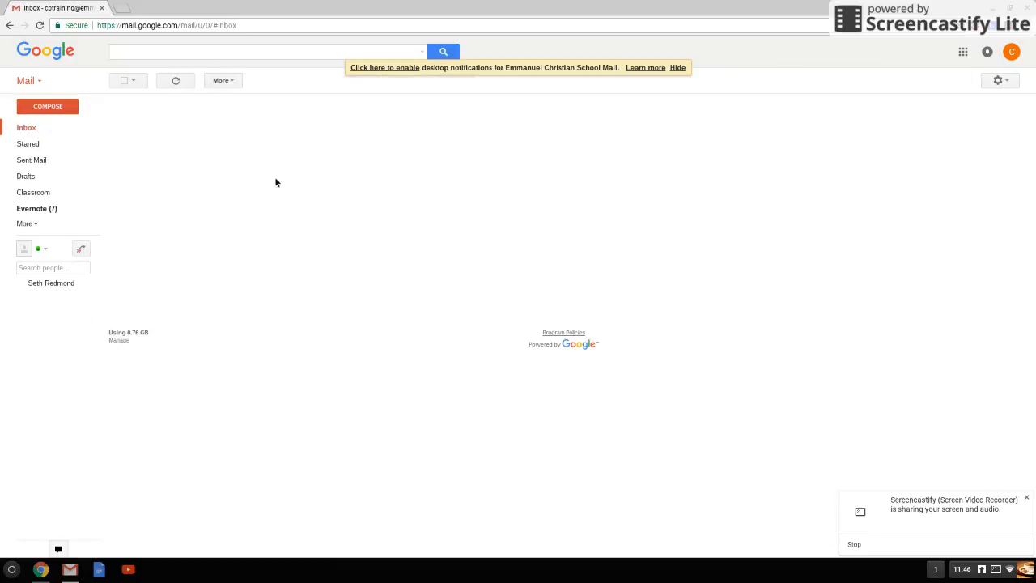